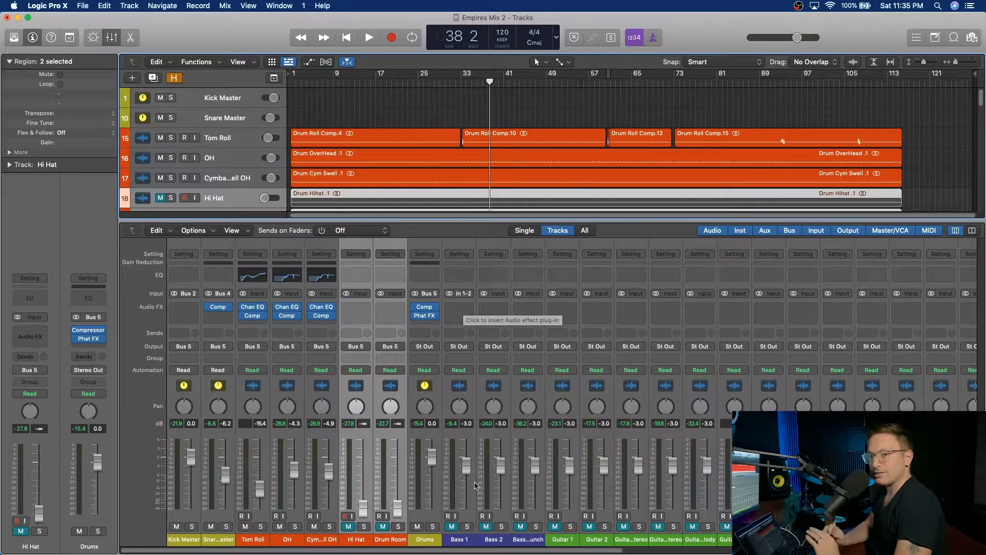
- Unmute and solo the Bass 1 track, and play the song from bar 25 to hear it alone
{"action": "left_click", "coordinate": [451, 527]}
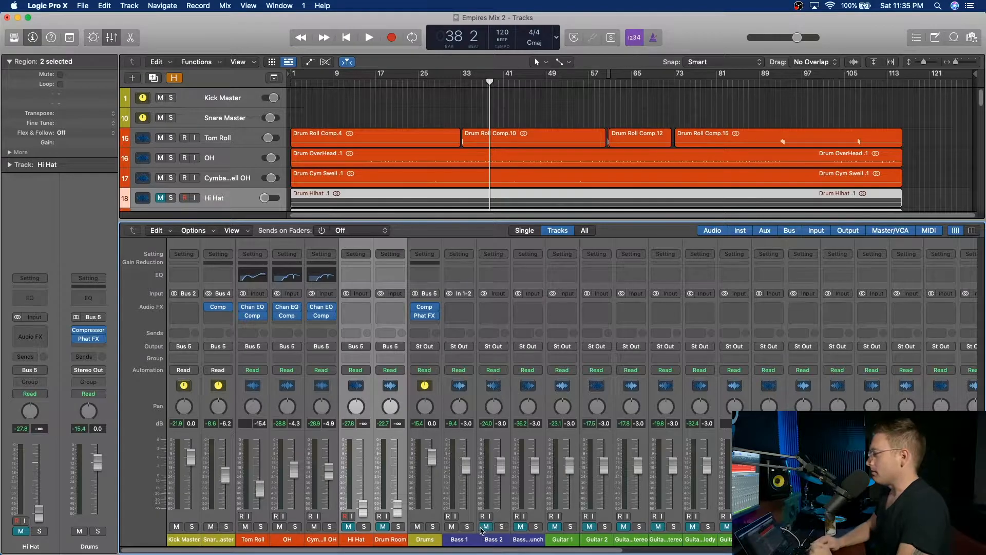
{"action": "left_click", "coordinate": [467, 527]}
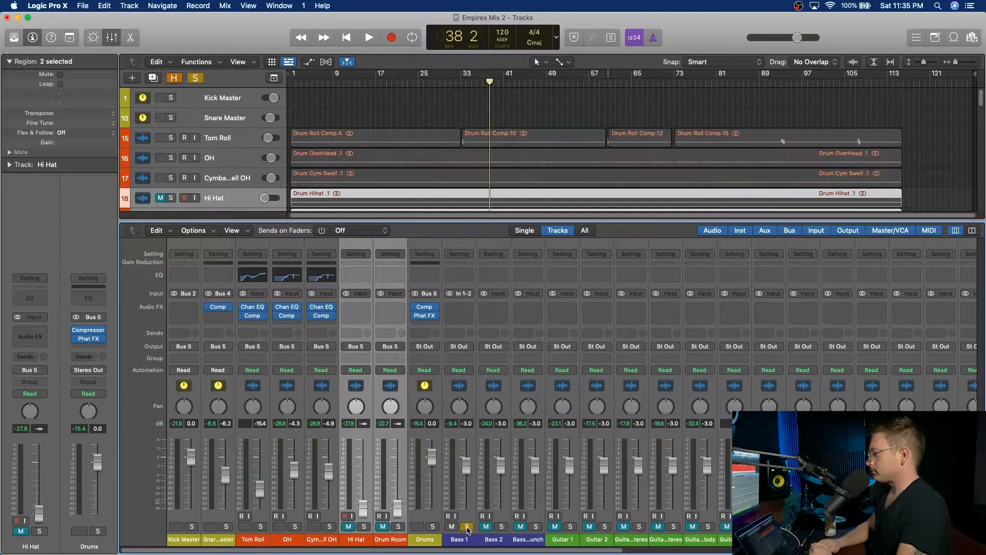
{"action": "key", "text": "space"}
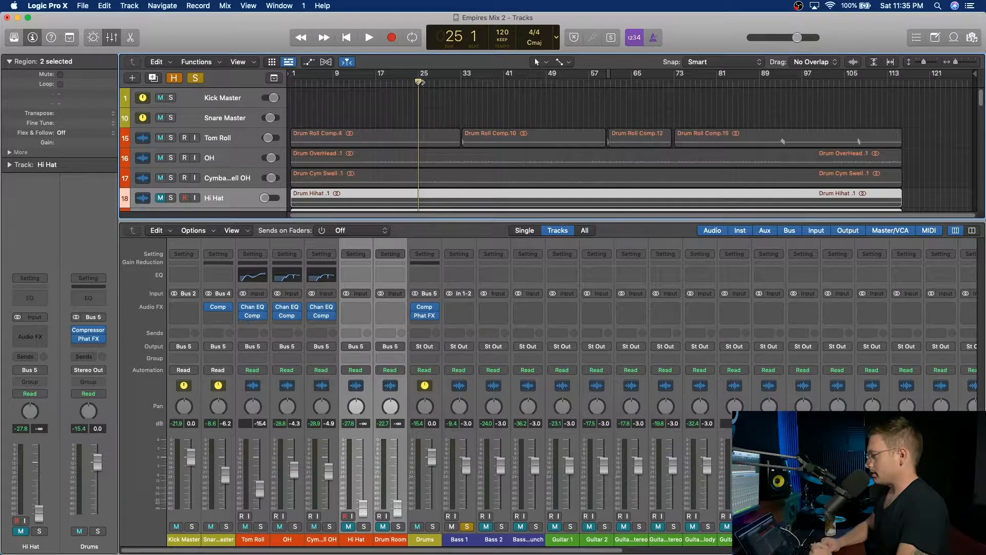
{"action": "key", "text": "space"}
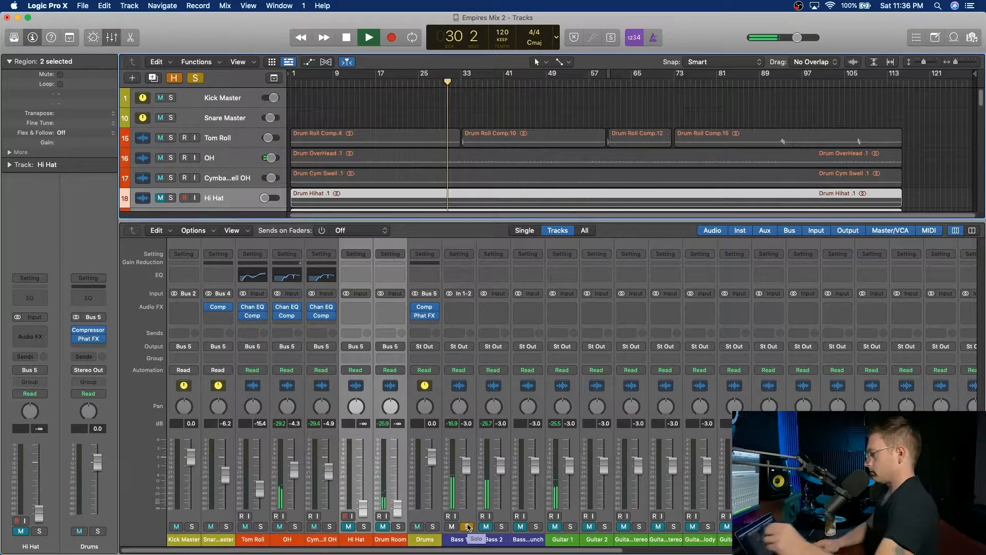
{"action": "key", "text": "space"}
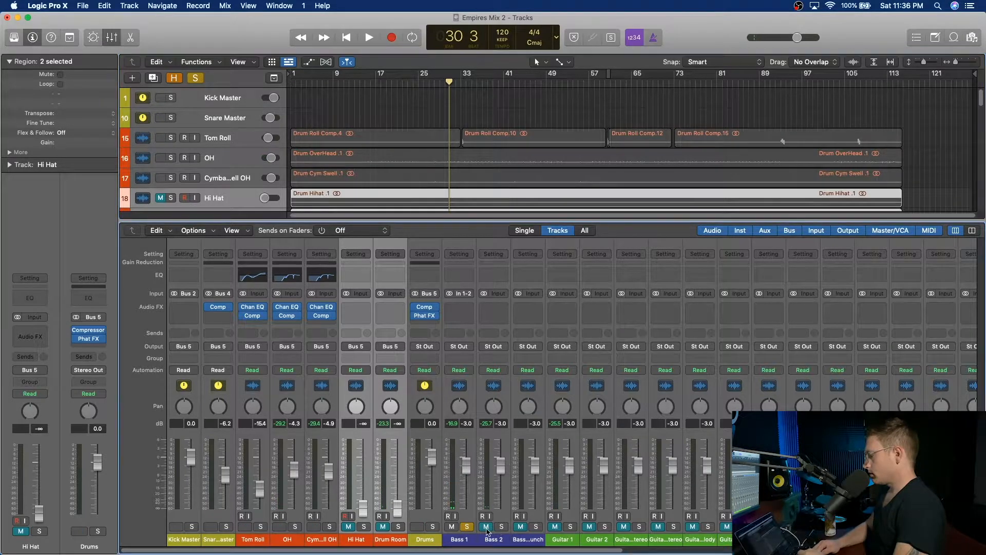
- Unmute Bass 2 and solo it instead of Bass 1, and listen to it from about bar 27
{"action": "left_click", "coordinate": [468, 527]}
{"action": "left_click", "coordinate": [502, 527]}
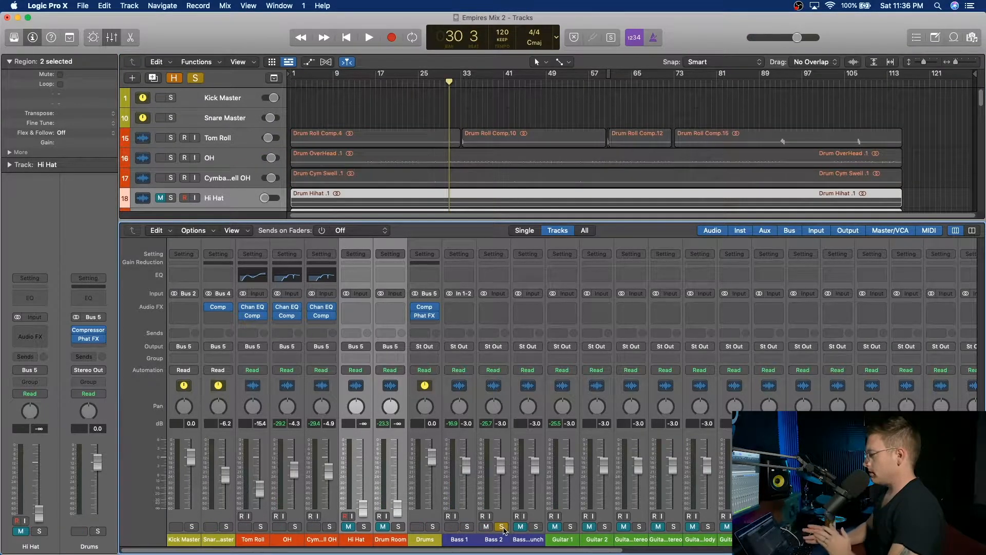
{"action": "key", "text": "space"}
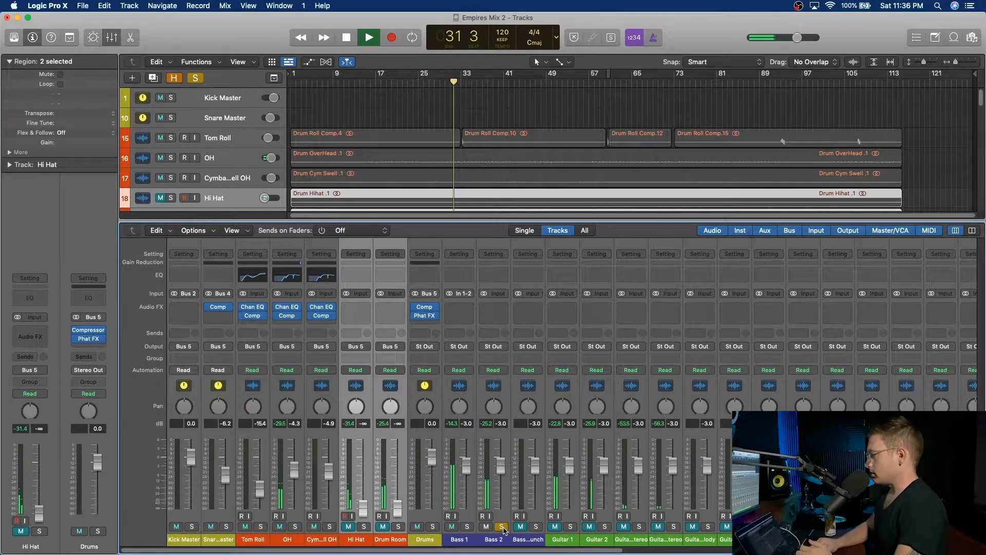
{"action": "left_click", "coordinate": [428, 82]}
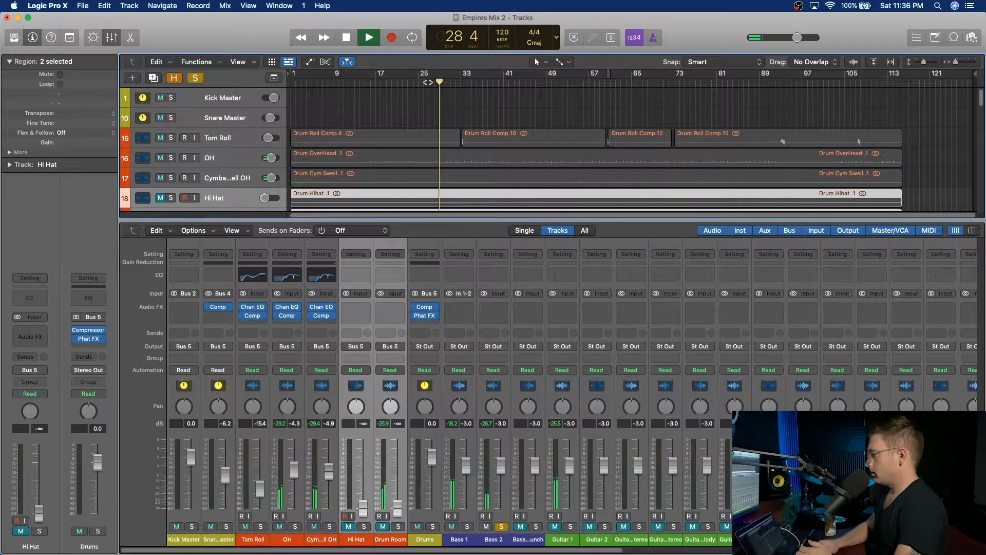
{"action": "key", "text": "space"}
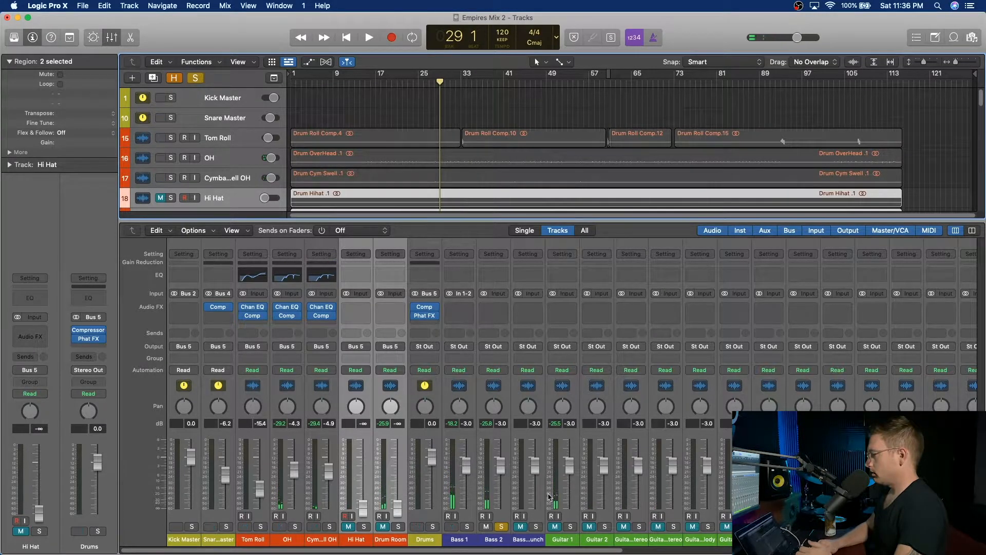
- Unmute Bass Crunch and solo it instead of Bass 2, and play several parts of the song to find where it sounds
{"action": "left_click", "coordinate": [501, 527]}
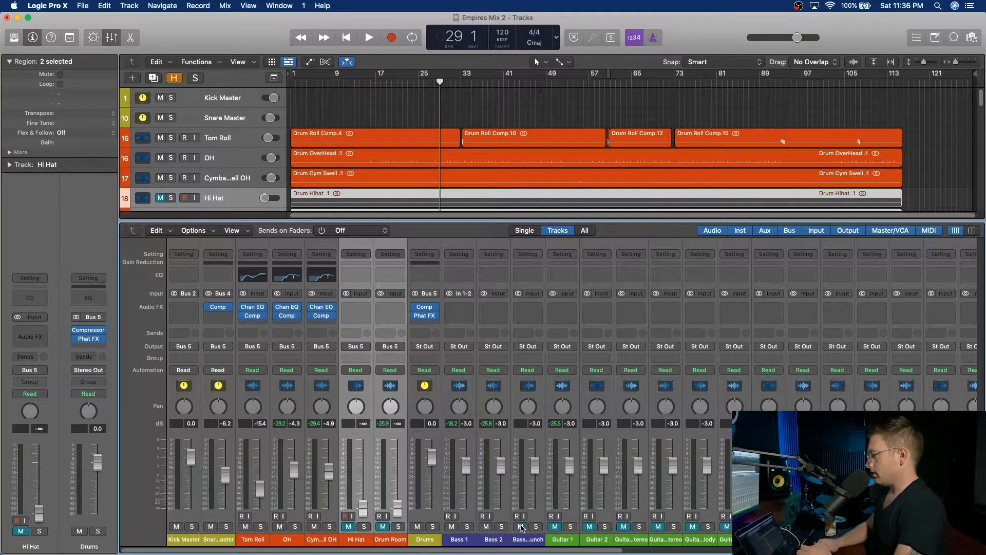
{"action": "left_click", "coordinate": [537, 526]}
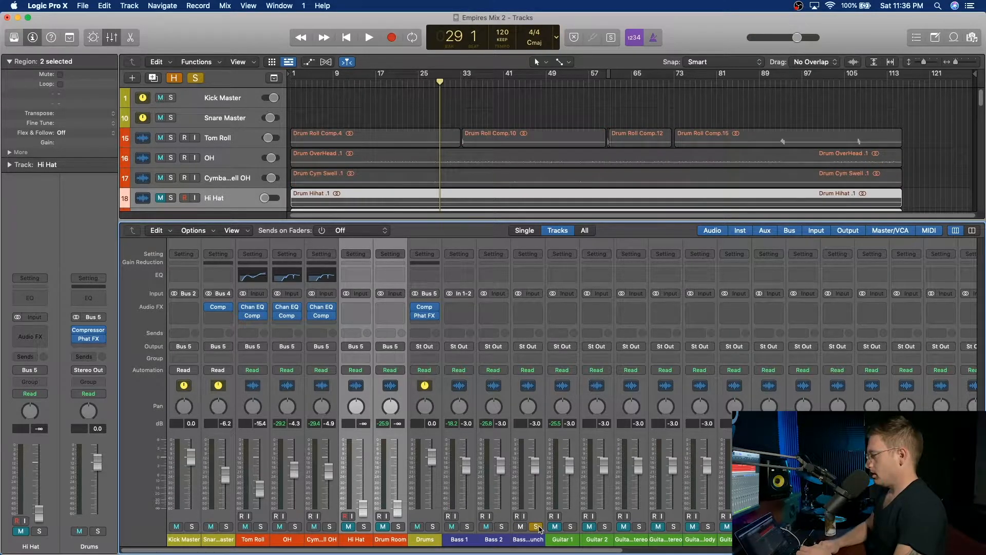
{"action": "key", "text": "space"}
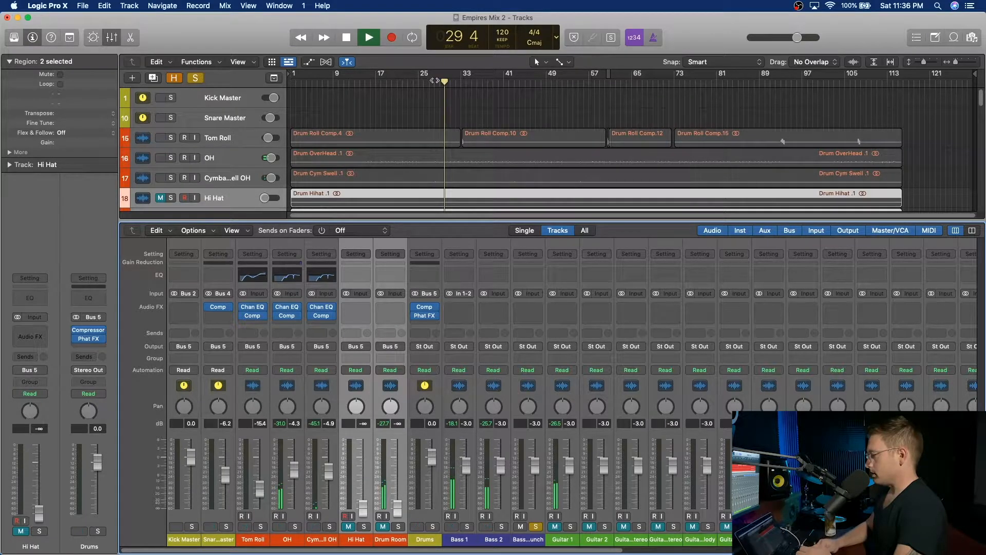
{"action": "left_click", "coordinate": [421, 83]}
{"action": "left_click", "coordinate": [400, 82]}
{"action": "left_click", "coordinate": [449, 82]}
{"action": "left_click", "coordinate": [482, 82]}
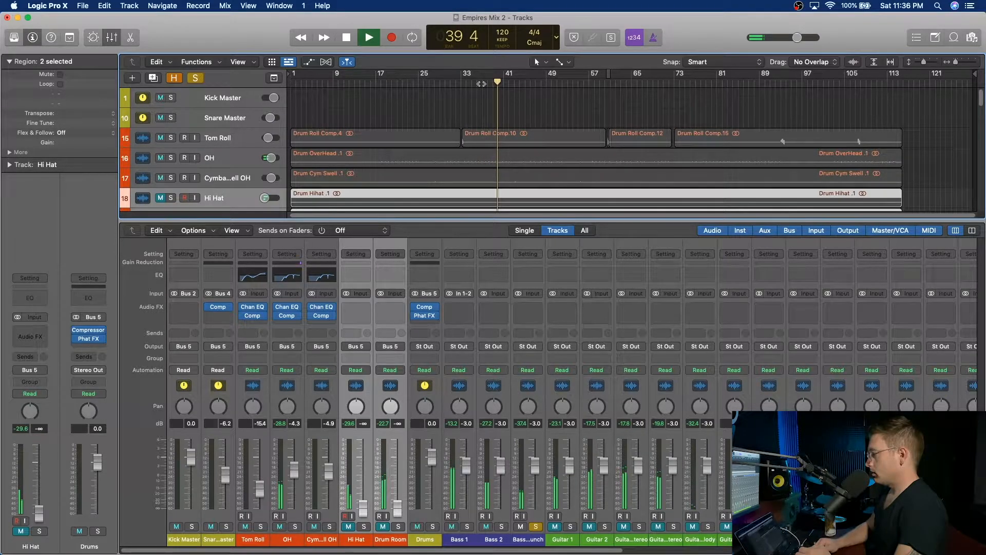
- Hide the mixer, enlarge the region waveforms in the tracks area and stop playback
{"action": "key", "text": "x"}
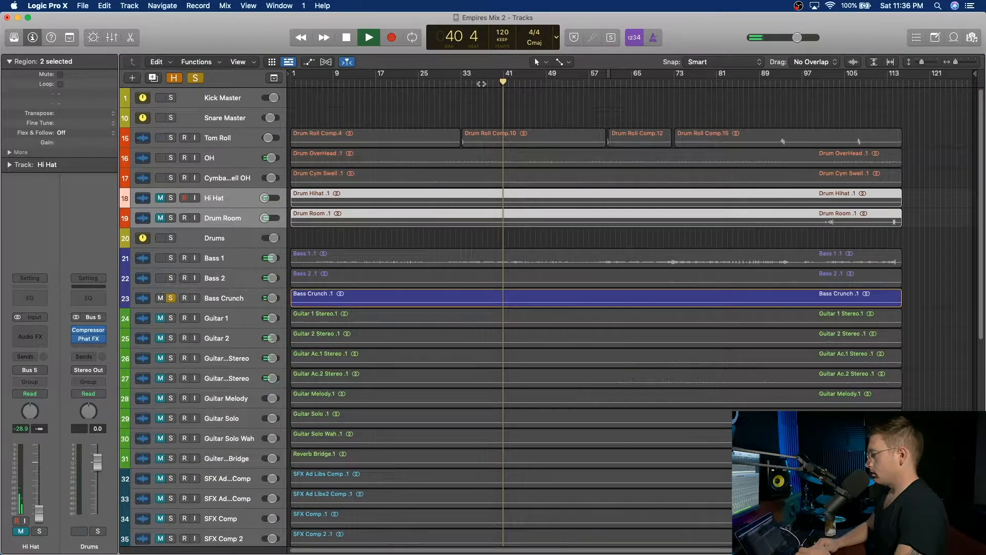
{"action": "left_click_drag", "start_coordinate": [854, 63], "coordinate": [853, 64]}
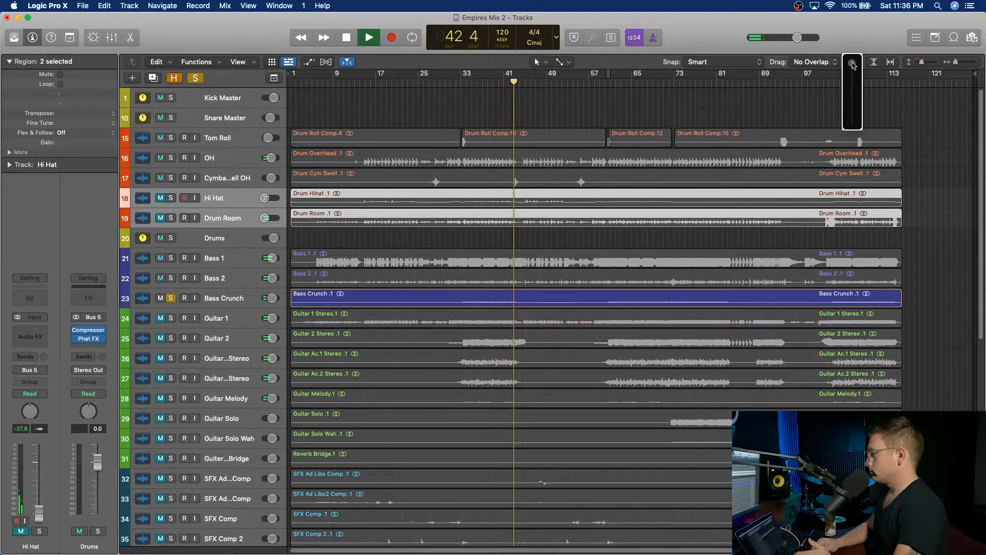
{"action": "left_click_drag", "start_coordinate": [693, 102], "coordinate": [853, 63]}
{"action": "key", "text": "space"}
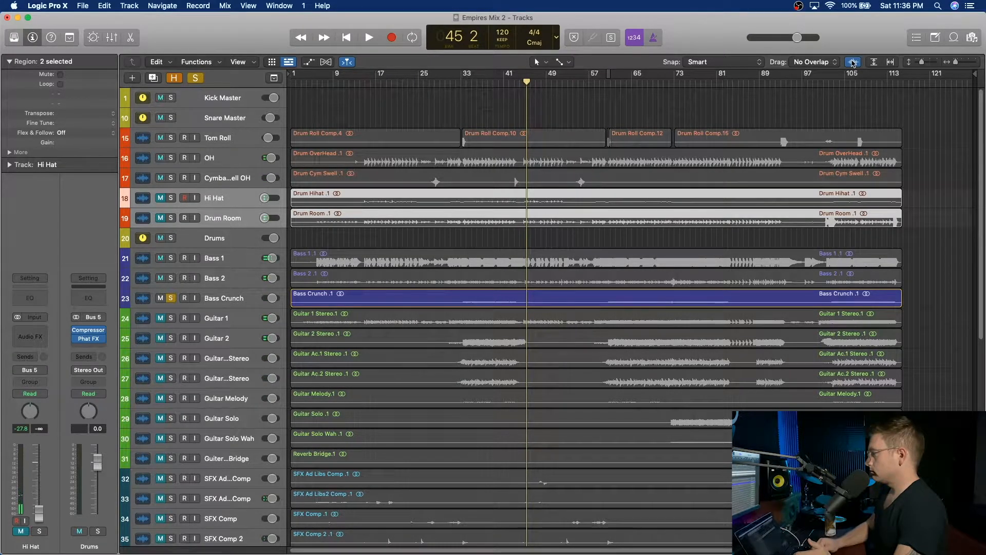
- Solo Bass 2 alongside Bass Crunch and play from bar 33, comparing Bass 2 with and without the crunch layer
{"action": "left_click_drag", "start_coordinate": [958, 62], "coordinate": [926, 63]}
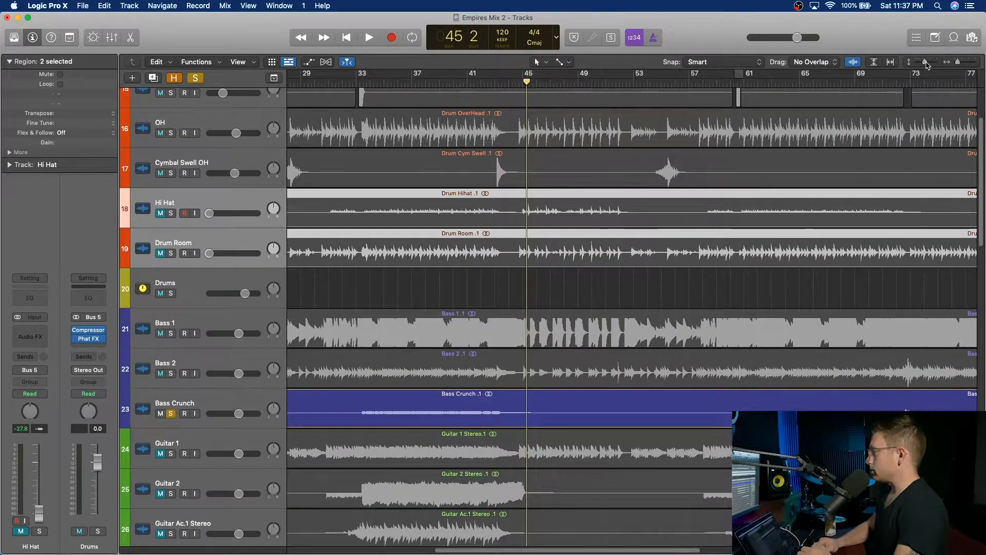
{"action": "scroll", "coordinate": [584, 185], "scroll_direction": "left", "scroll_amount": 5}
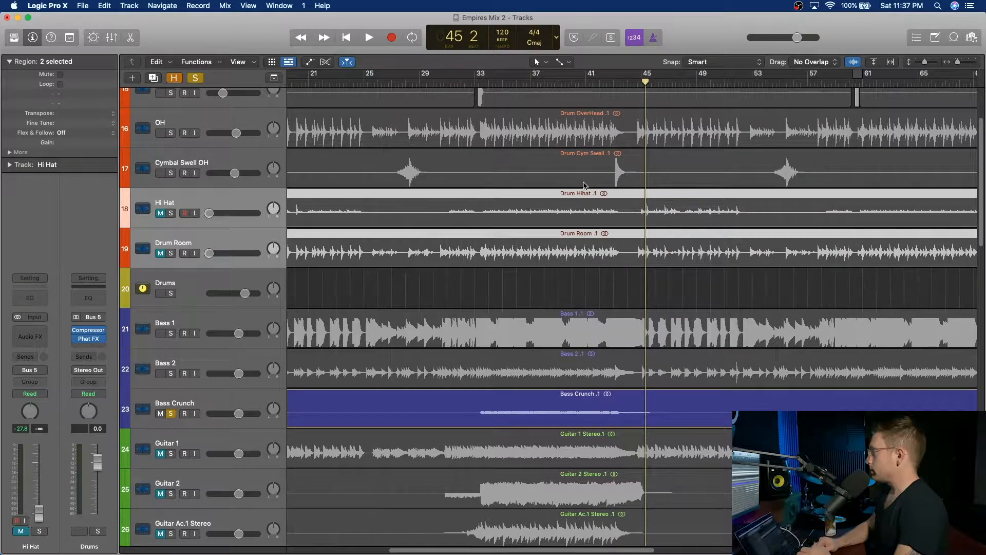
{"action": "scroll", "coordinate": [584, 185], "scroll_direction": "left", "scroll_amount": 5}
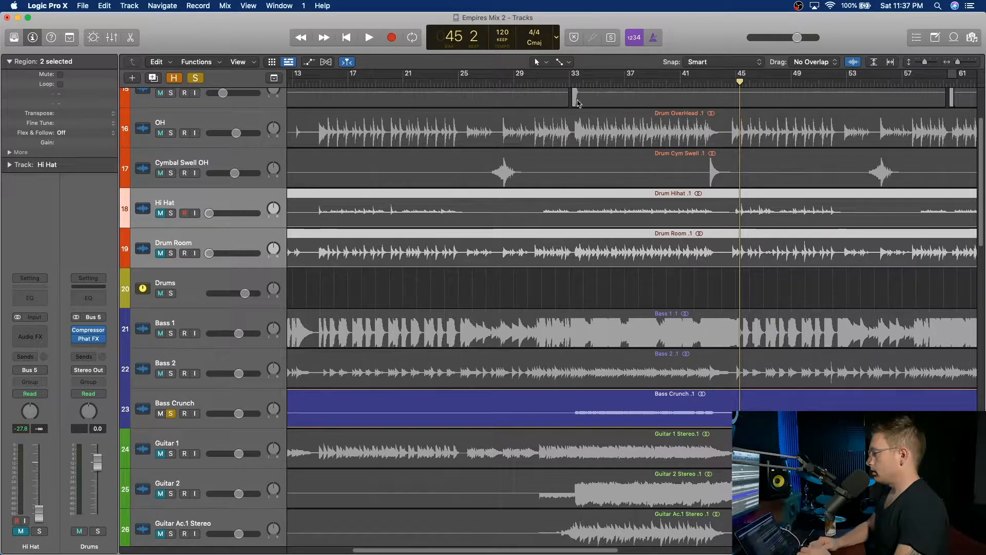
{"action": "left_click", "coordinate": [555, 81]}
{"action": "left_click", "coordinate": [574, 82]}
{"action": "left_click", "coordinate": [171, 374]}
{"action": "key", "text": "space"}
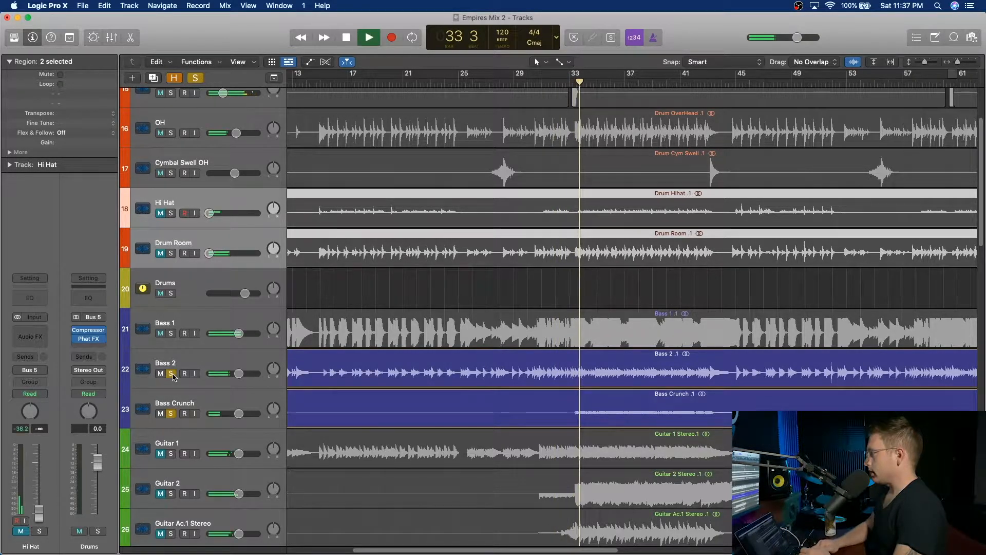
{"action": "left_click", "coordinate": [171, 413]}
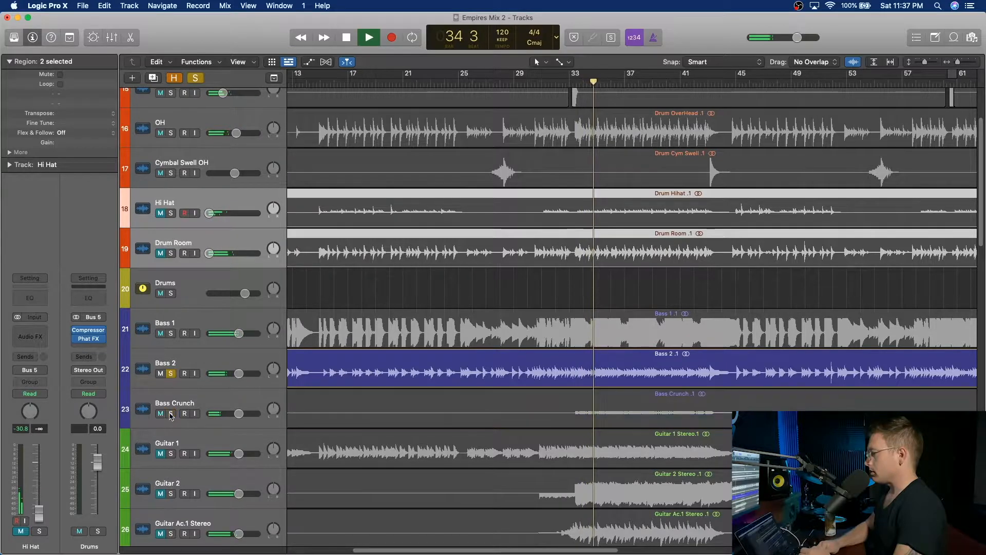
{"action": "left_click", "coordinate": [171, 414]}
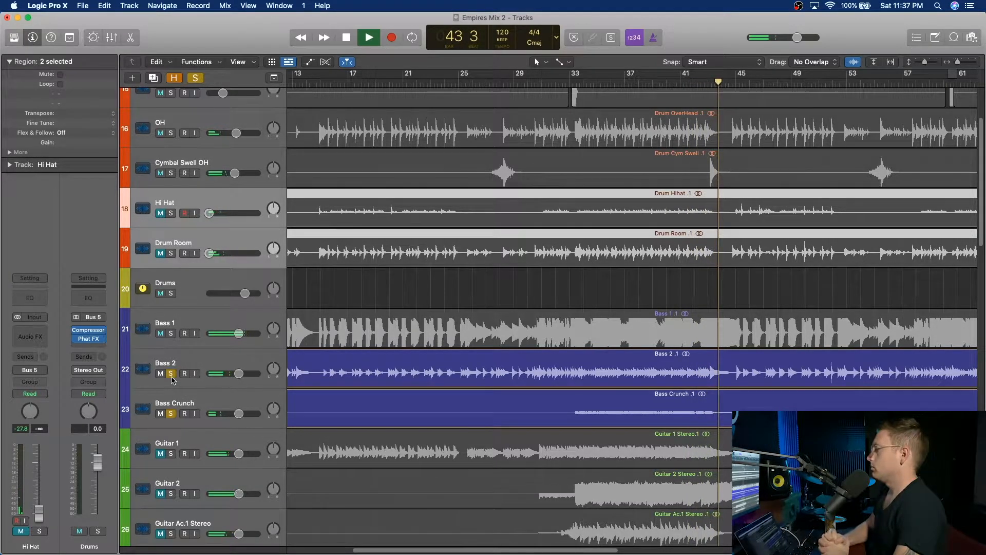
{"action": "key", "text": "space"}
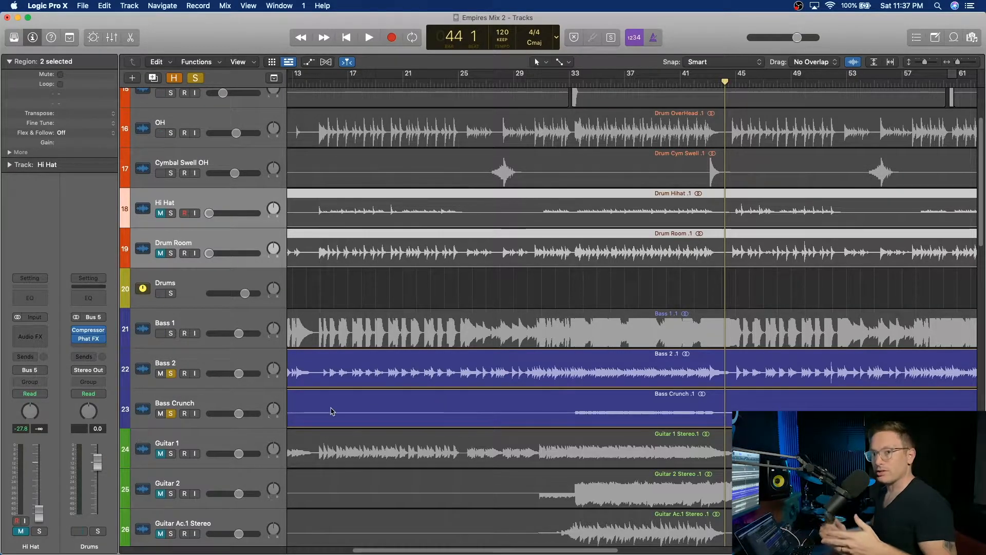
- Solo only Bass 1 among the bass tracks, and move the Bass Crunch track directly above Bass 2
{"action": "left_click", "coordinate": [170, 374]}
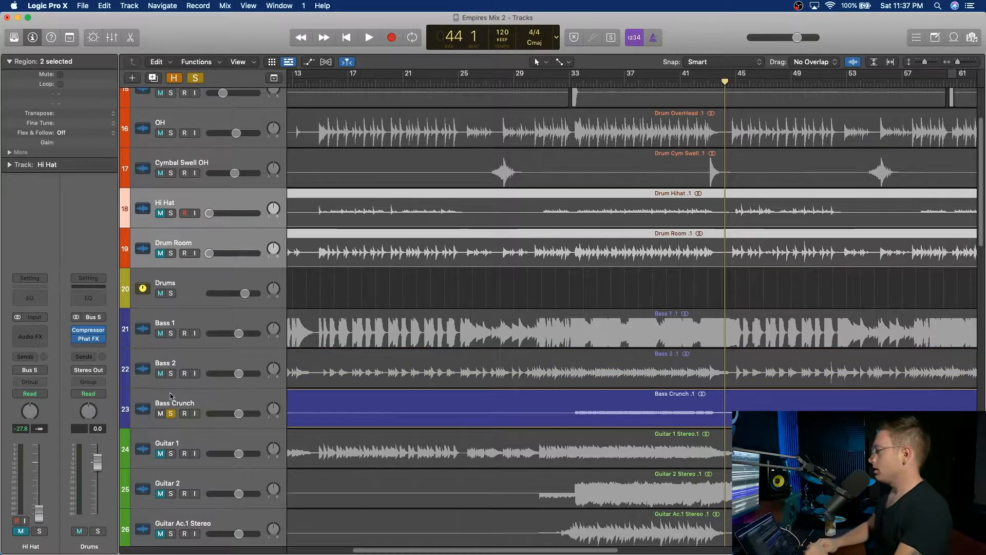
{"action": "left_click", "coordinate": [170, 413]}
{"action": "left_click", "coordinate": [170, 333]}
{"action": "left_click", "coordinate": [171, 374]}
{"action": "left_click", "coordinate": [172, 373]}
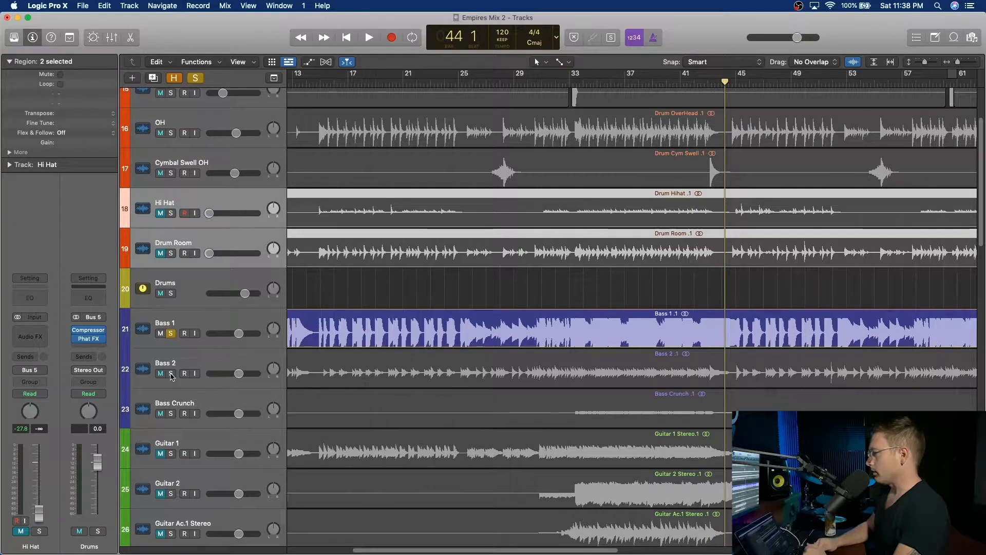
{"action": "left_click", "coordinate": [172, 374]}
{"action": "left_click", "coordinate": [171, 374]}
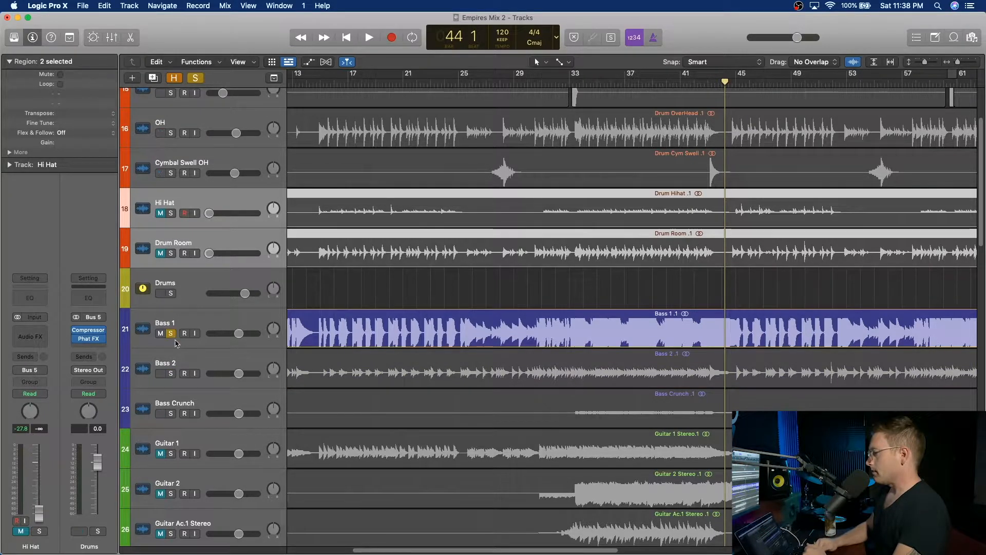
{"action": "left_click_drag", "start_coordinate": [191, 403], "coordinate": [194, 367]}
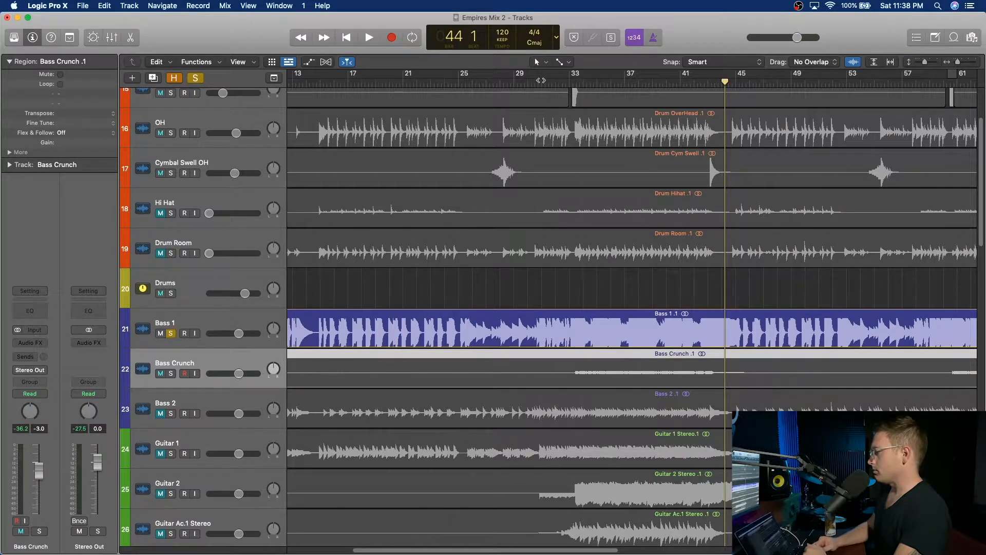
- Listen to the soloed Bass 1 from bar 27 and from about bar 31
{"action": "left_click", "coordinate": [487, 86]}
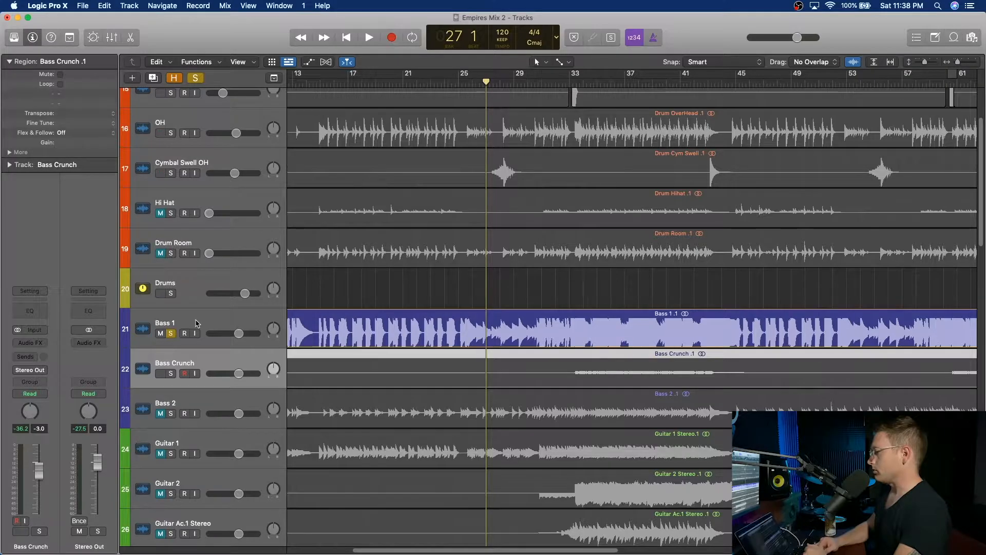
{"action": "key", "text": "space"}
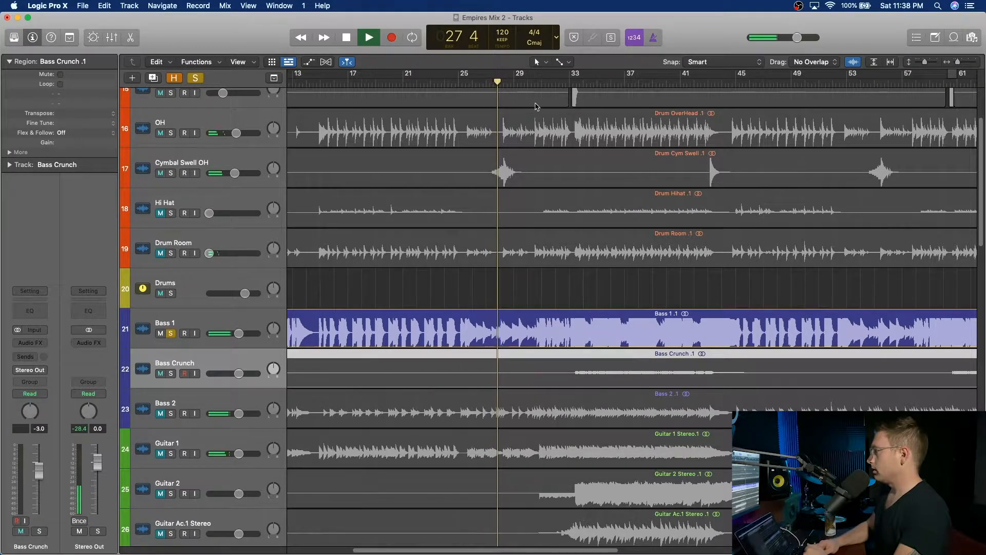
{"action": "left_click", "coordinate": [544, 84]}
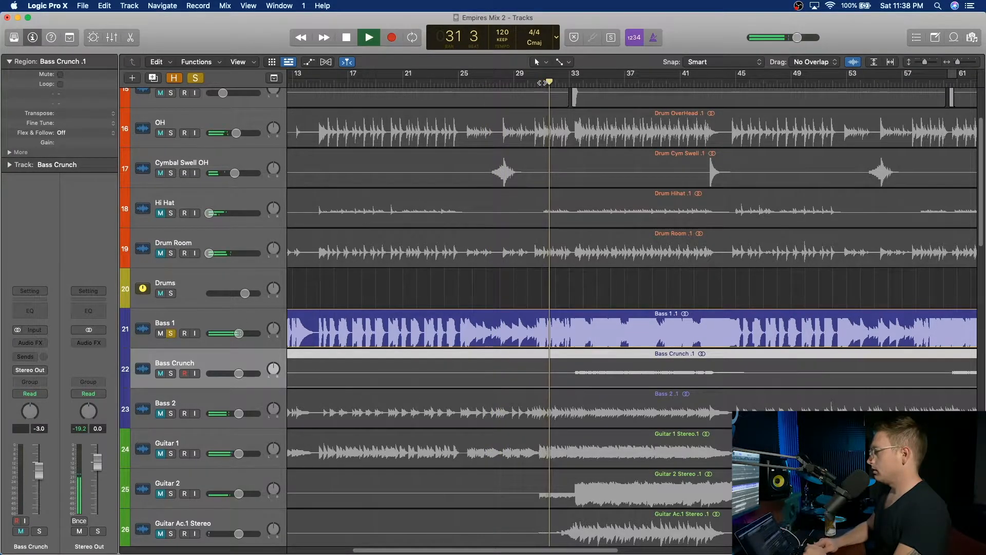
{"action": "key", "text": "space"}
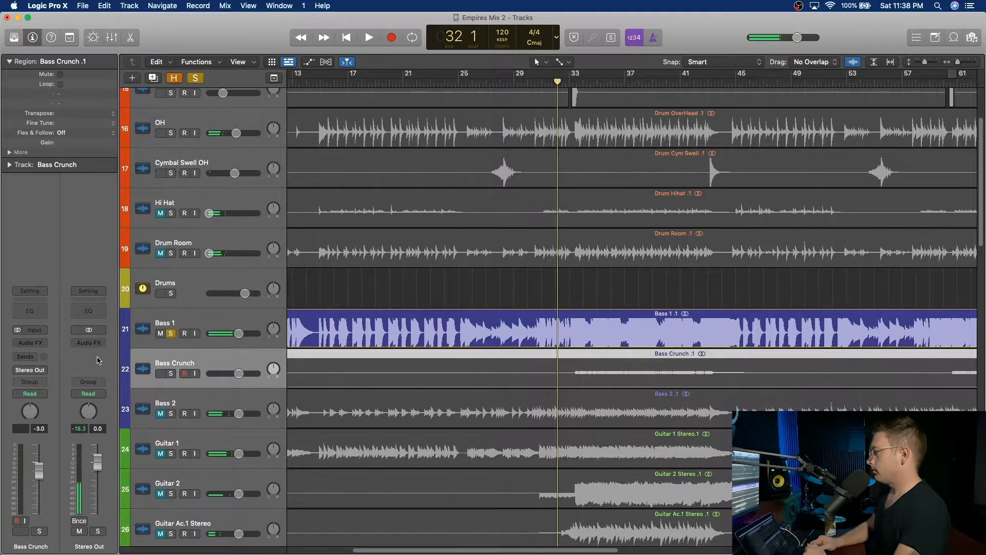
- Check the Bass Amp Designer format options for Bass 1, and switch the track's channel input to mono
{"action": "left_click", "coordinate": [197, 325]}
{"action": "left_click", "coordinate": [30, 343]}
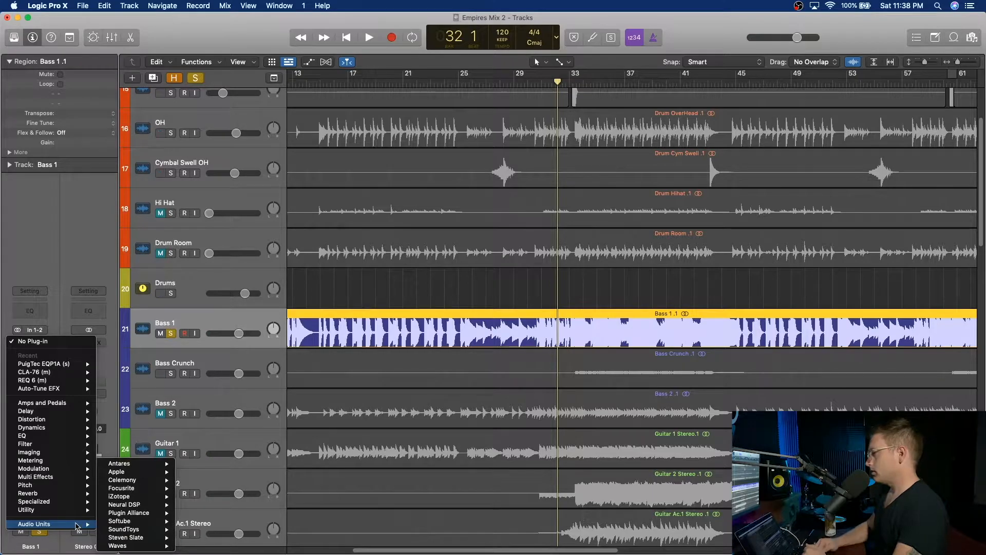
{"action": "mouse_move", "coordinate": [61, 495]}
{"action": "mouse_move", "coordinate": [72, 403]}
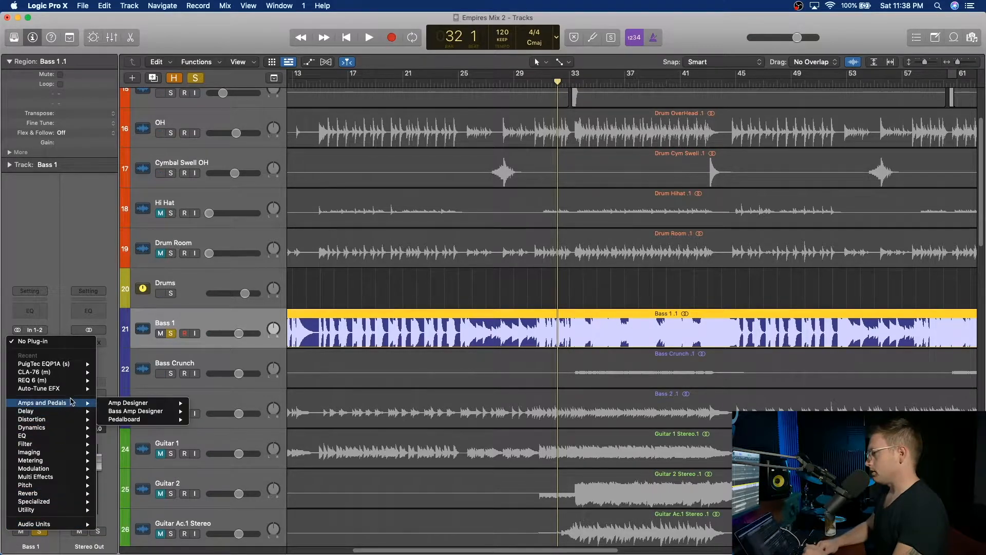
{"action": "mouse_move", "coordinate": [137, 411]}
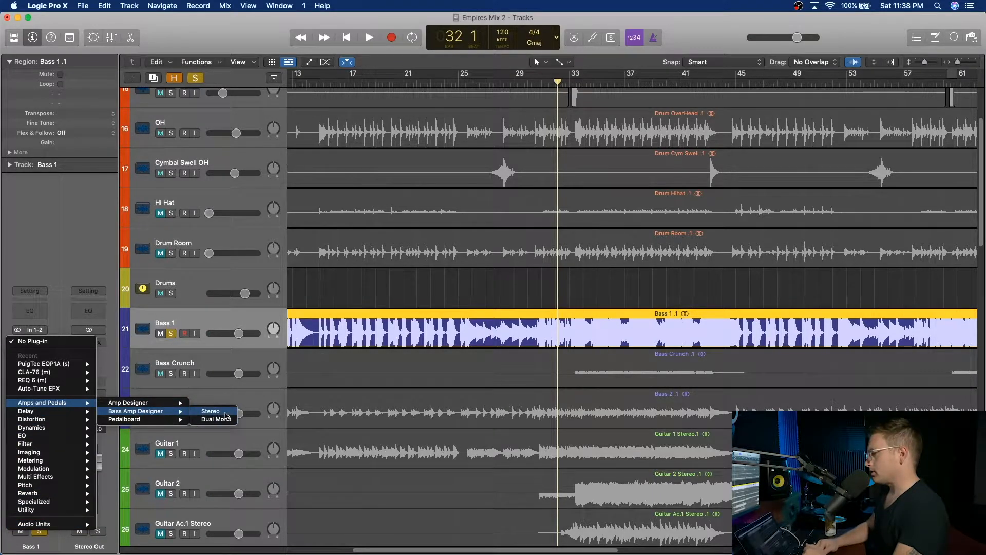
{"action": "left_click", "coordinate": [32, 255]}
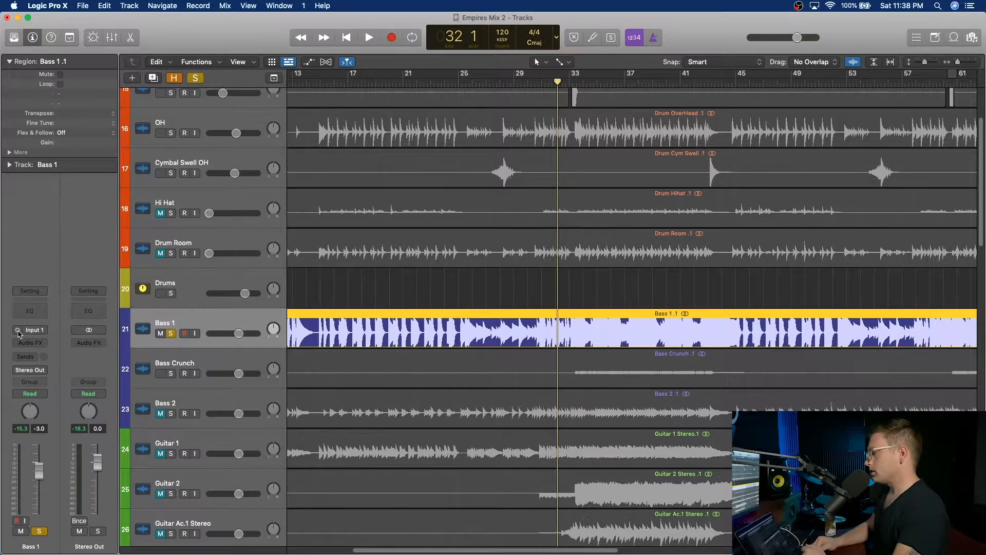
- Insert a mono Bass Amp Designer as the first audio effect on Bass 1
{"action": "left_click", "coordinate": [31, 346]}
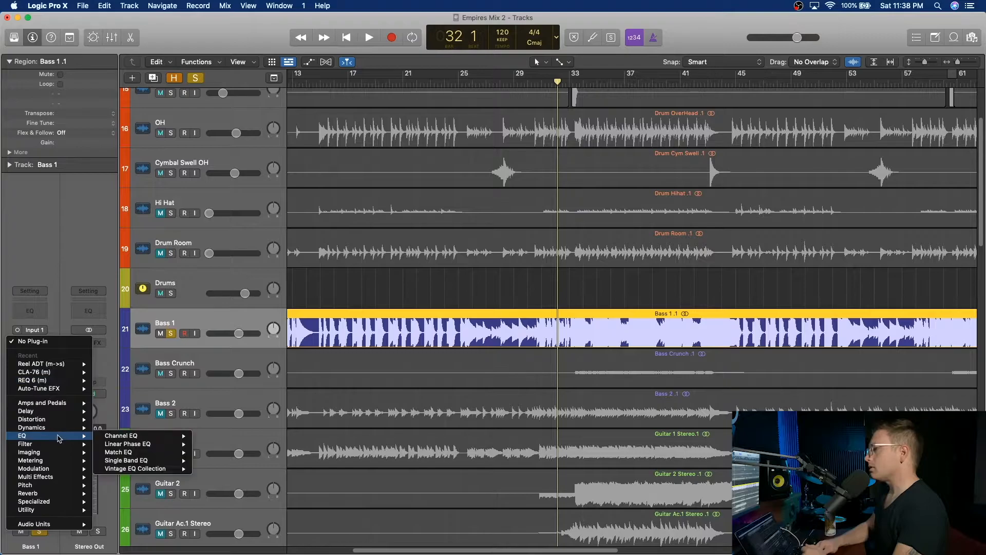
{"action": "mouse_move", "coordinate": [69, 402]}
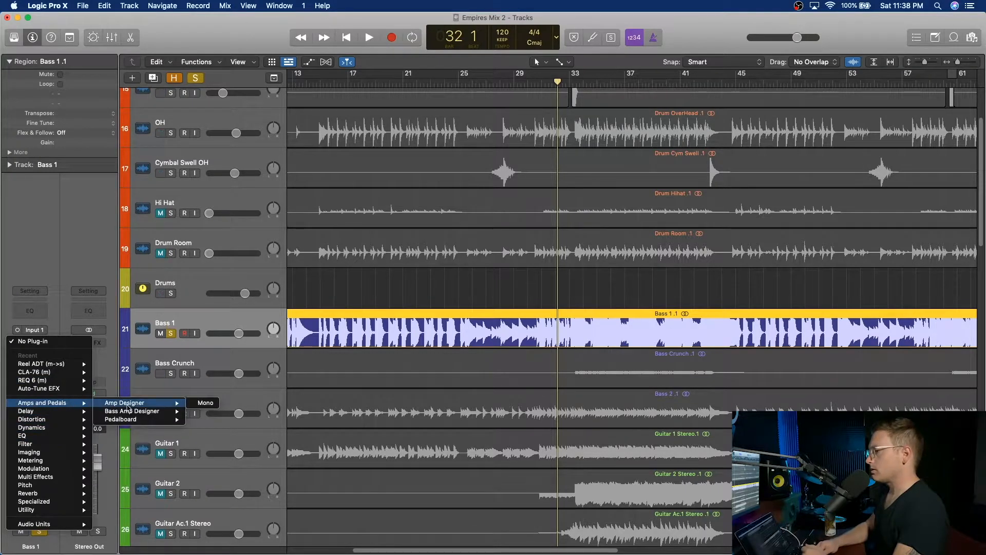
{"action": "mouse_move", "coordinate": [170, 411]}
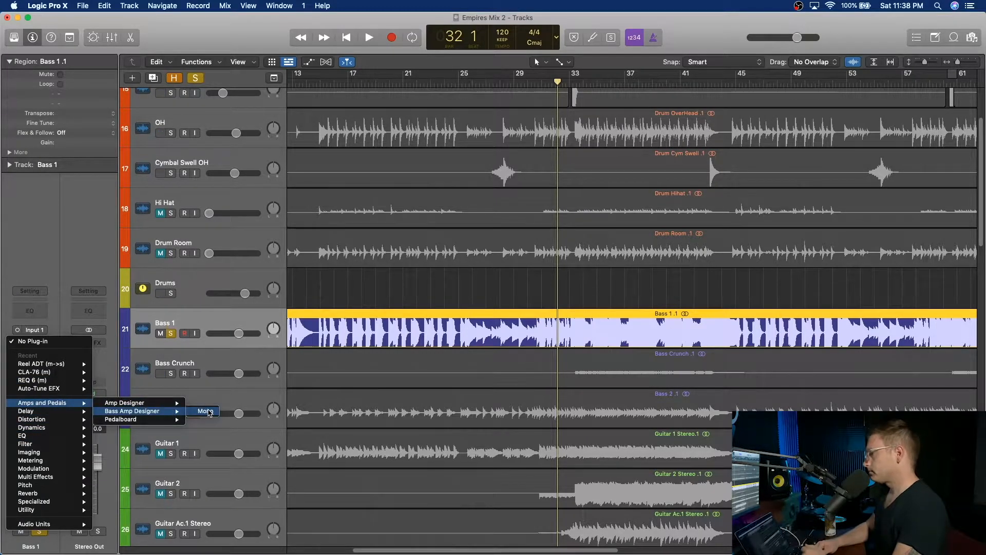
{"action": "left_click", "coordinate": [208, 412]}
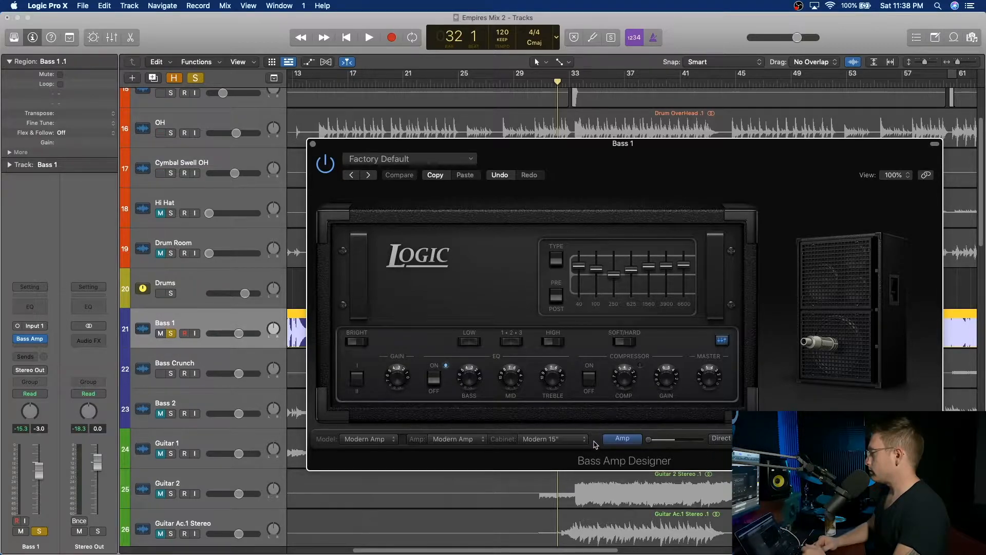
- Listen to Bass 1 through the Modern Amp, try more gain and restore its default, and replay from about bar 35
{"action": "key", "text": "space"}
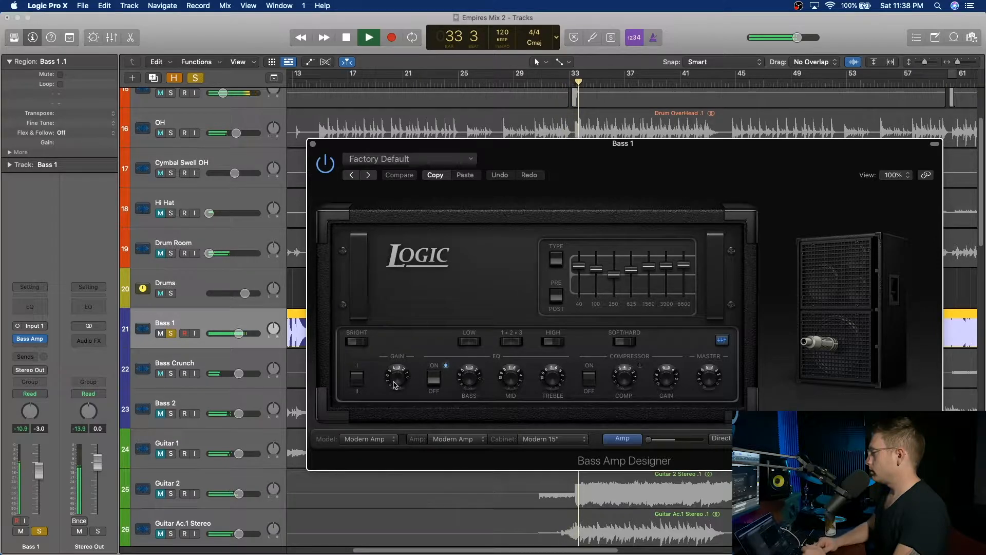
{"action": "left_click_drag", "start_coordinate": [395, 382], "coordinate": [409, 335]}
{"action": "left_click", "coordinate": [410, 379], "text": "alt"}
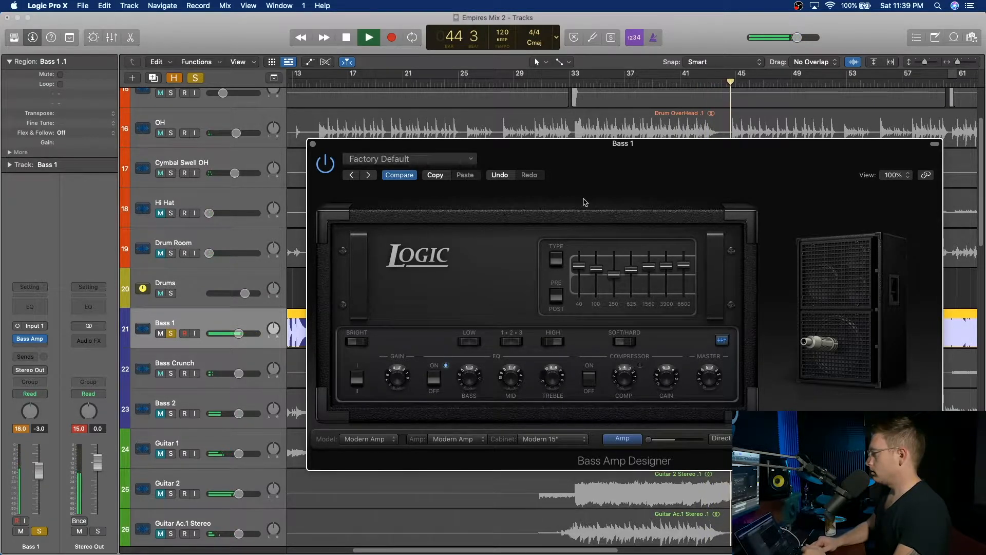
{"action": "left_click", "coordinate": [605, 84]}
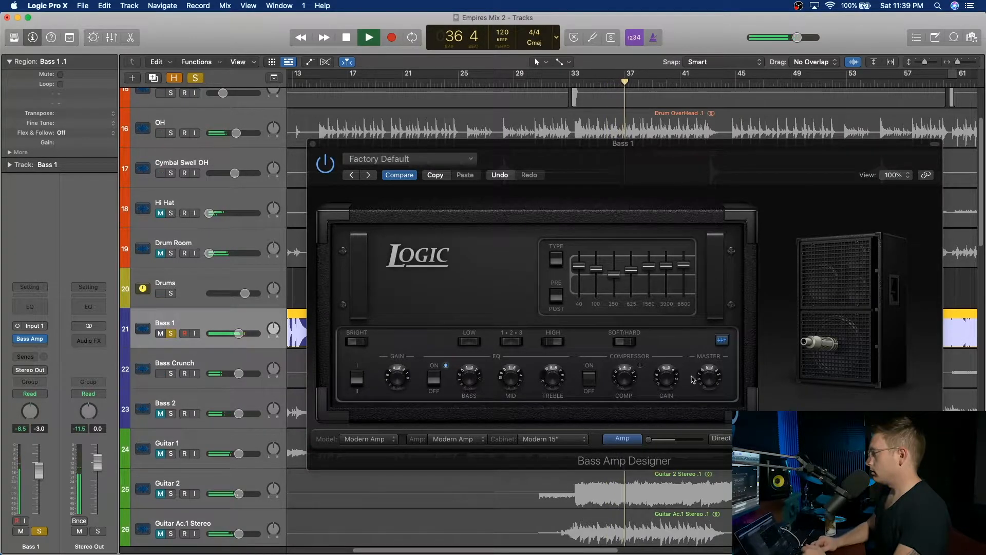
{"action": "left_click", "coordinate": [668, 379]}
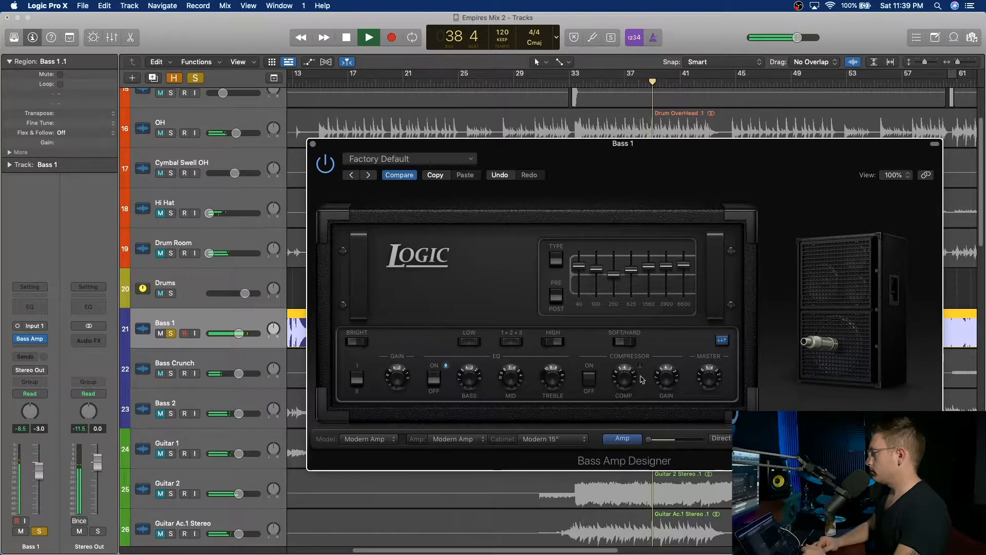
{"action": "key", "text": "space"}
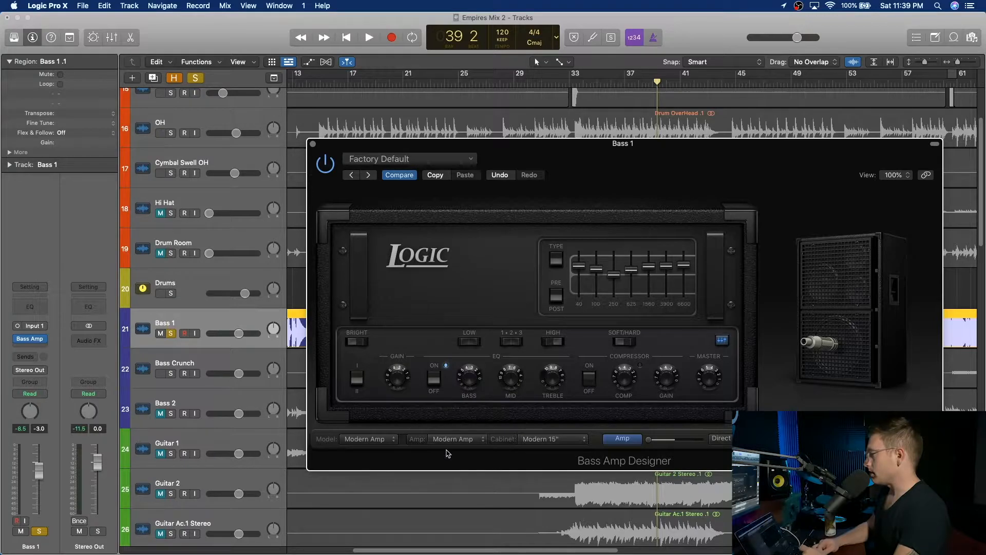
- Switch the Bass Amp Designer model to Classic Amp and play a short passage of Bass 1
{"action": "left_click", "coordinate": [369, 439]}
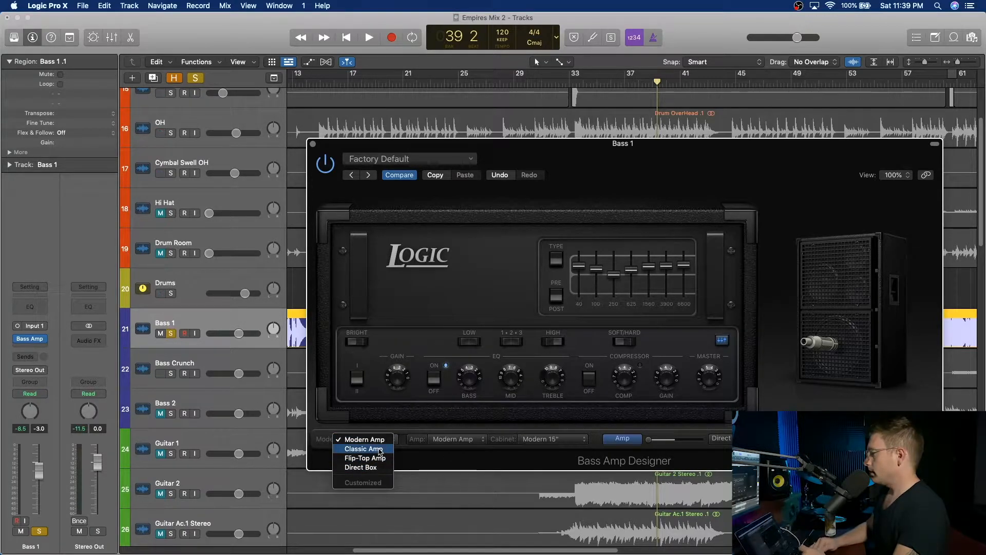
{"action": "left_click", "coordinate": [380, 450]}
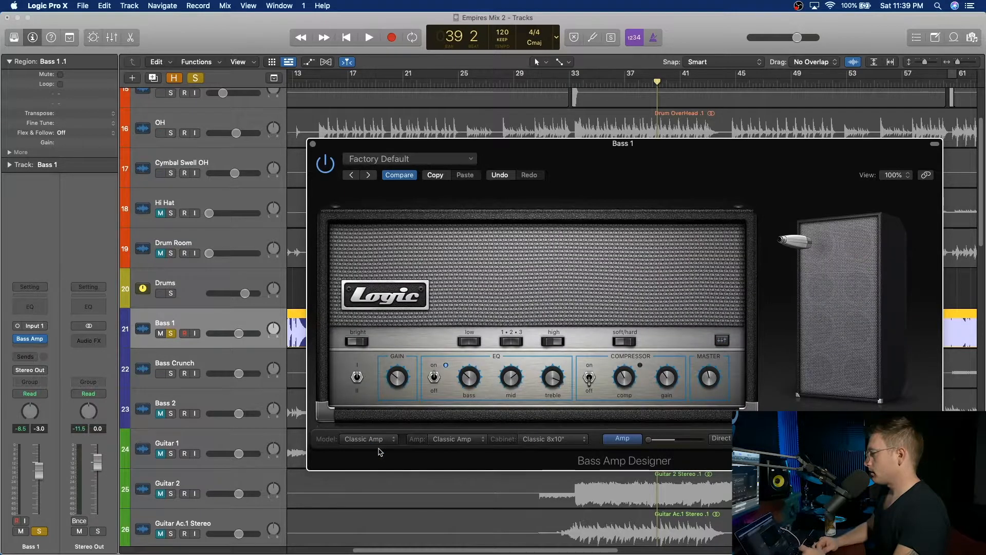
{"action": "key", "text": "space"}
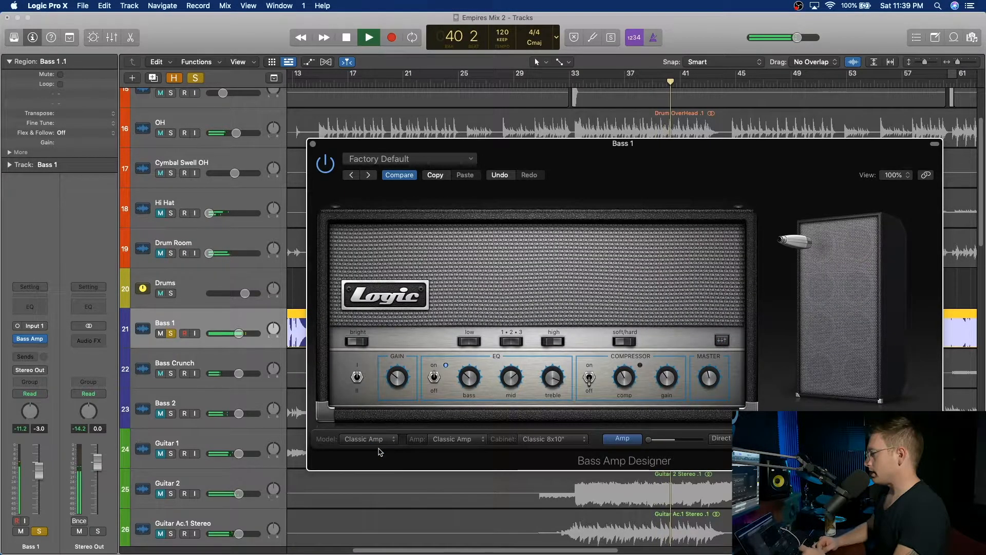
{"action": "key", "text": "space"}
- Set the Bass Amp Designer model to Flip-Top Amp, listen to Bass 1 through it, and close the plug-in window
{"action": "left_click", "coordinate": [387, 443]}
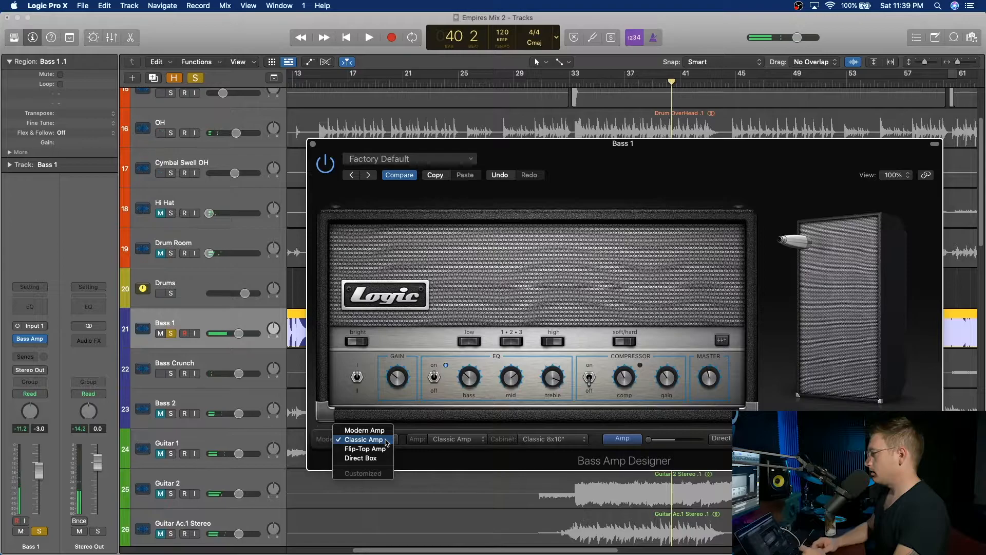
{"action": "left_click", "coordinate": [377, 448]}
{"action": "key", "text": "space"}
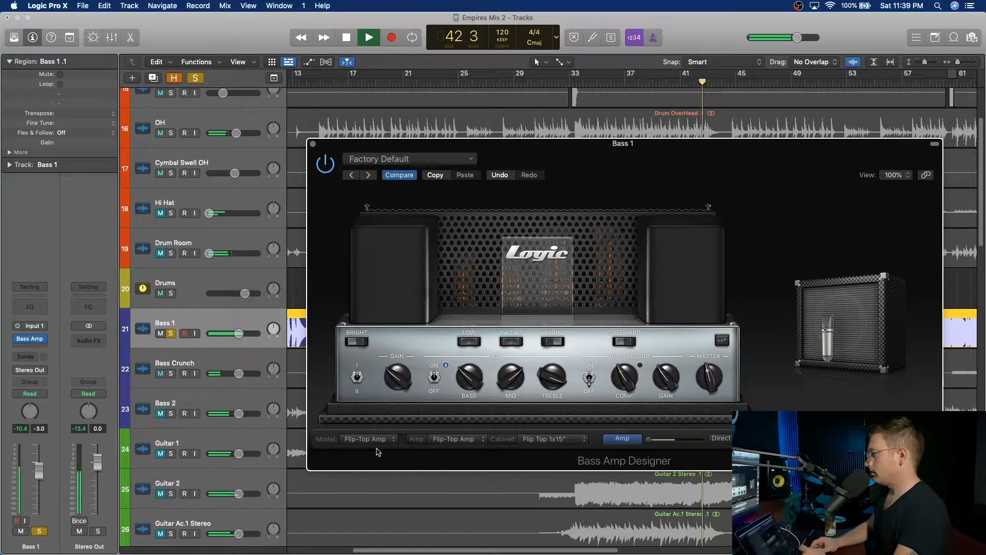
{"action": "key", "text": "space"}
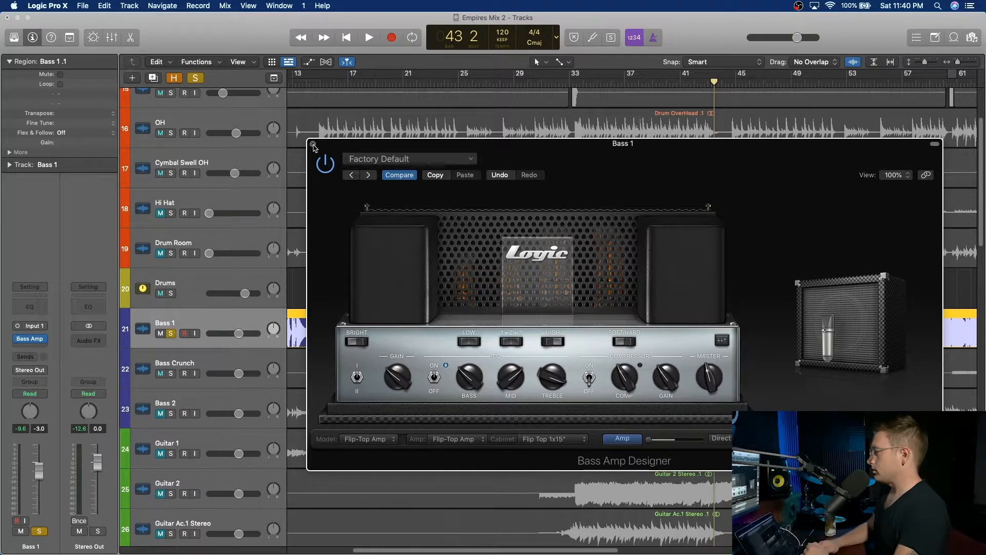
{"action": "left_click", "coordinate": [312, 144]}
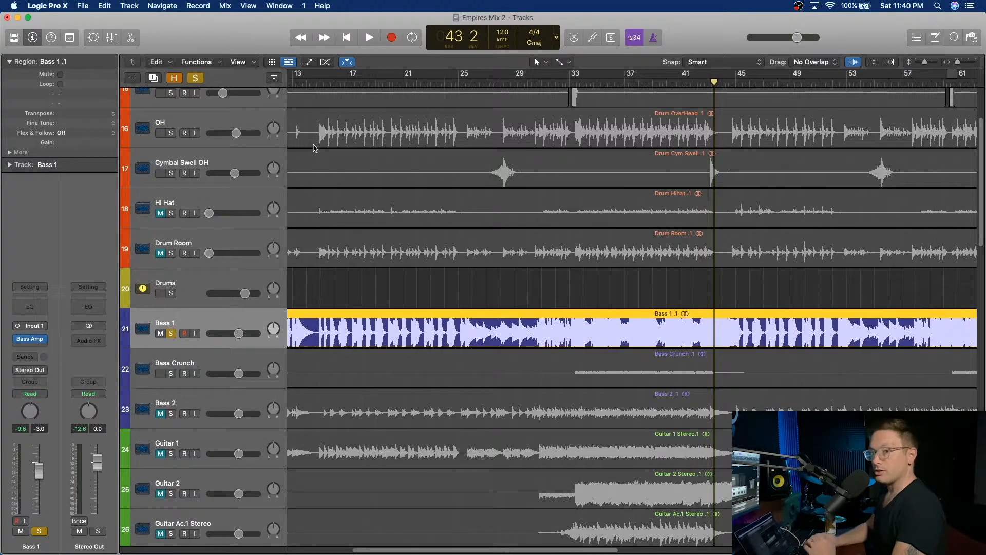
- Add a Channel EQ to Bass 1 and enable its high-cut filter at 2960 Hz with a 12 dB/Oct slope
{"action": "left_click", "coordinate": [37, 349]}
{"action": "left_click", "coordinate": [39, 241]}
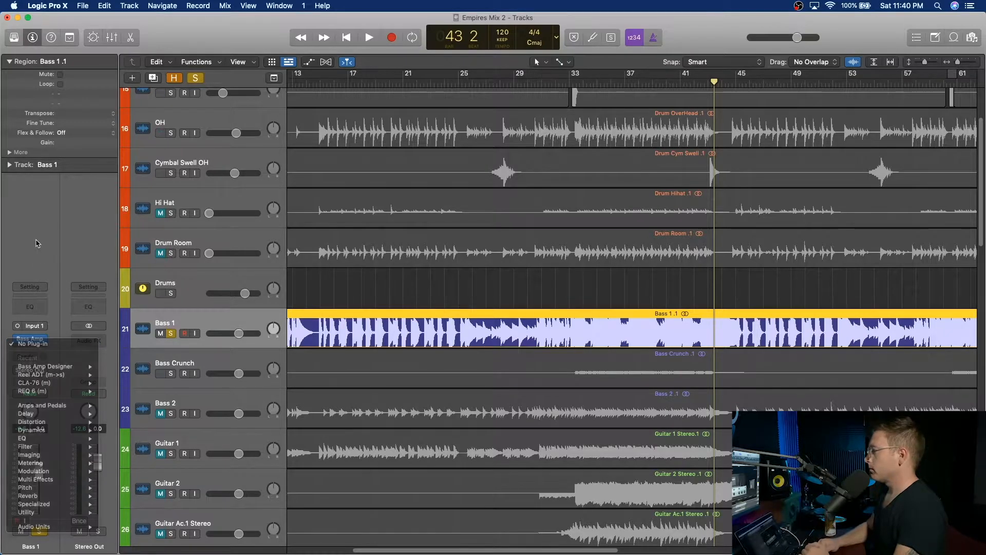
{"action": "left_click", "coordinate": [38, 308]}
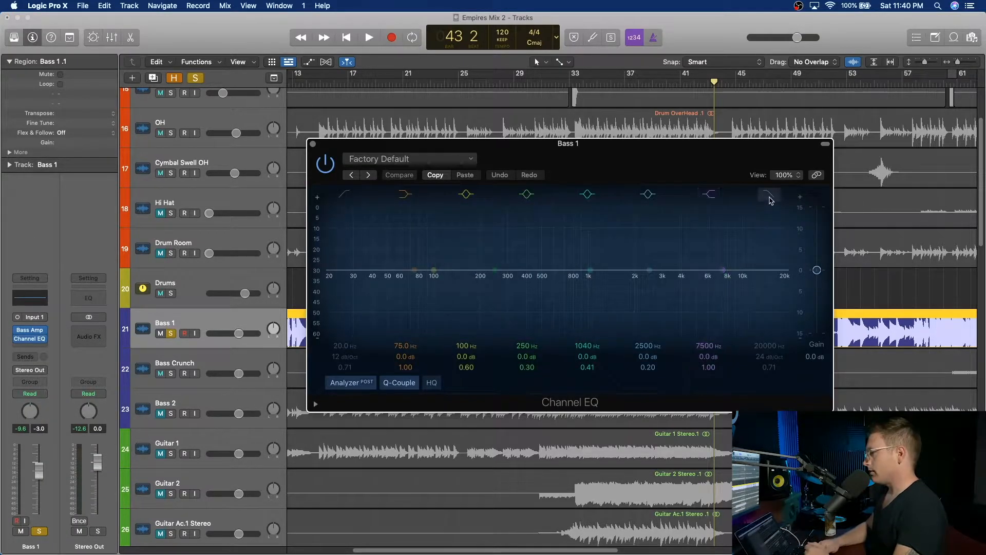
{"action": "left_click", "coordinate": [770, 197]}
{"action": "mouse_move", "coordinate": [769, 346]}
{"action": "left_mouse_down"}
{"action": "mouse_move", "coordinate": [769, 360]}
{"action": "mouse_move", "coordinate": [769, 350]}
{"action": "left_mouse_up"}
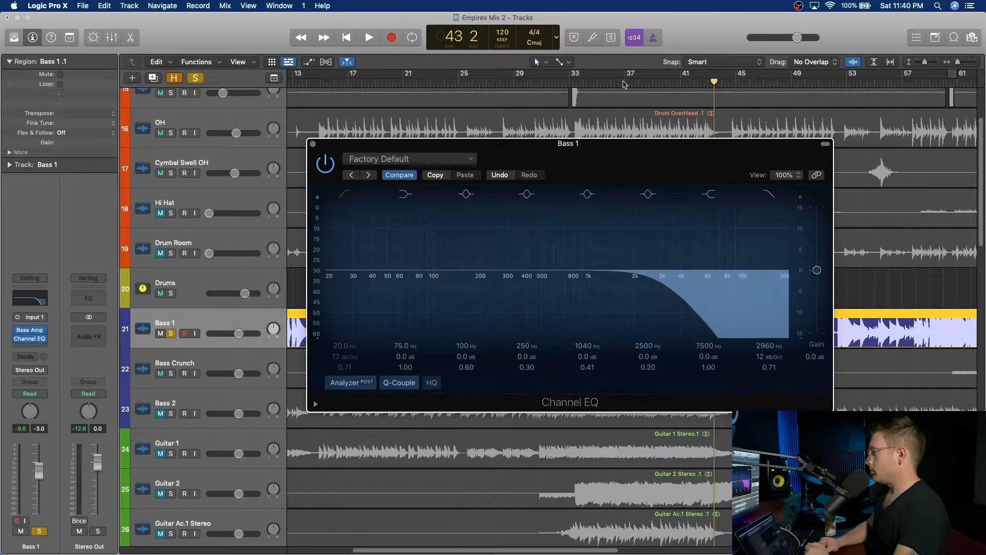
- Play from about bar 37 and enable the Channel EQ's low-cut filter at 41 Hz
{"action": "left_click", "coordinate": [625, 84]}
{"action": "key", "text": "space"}
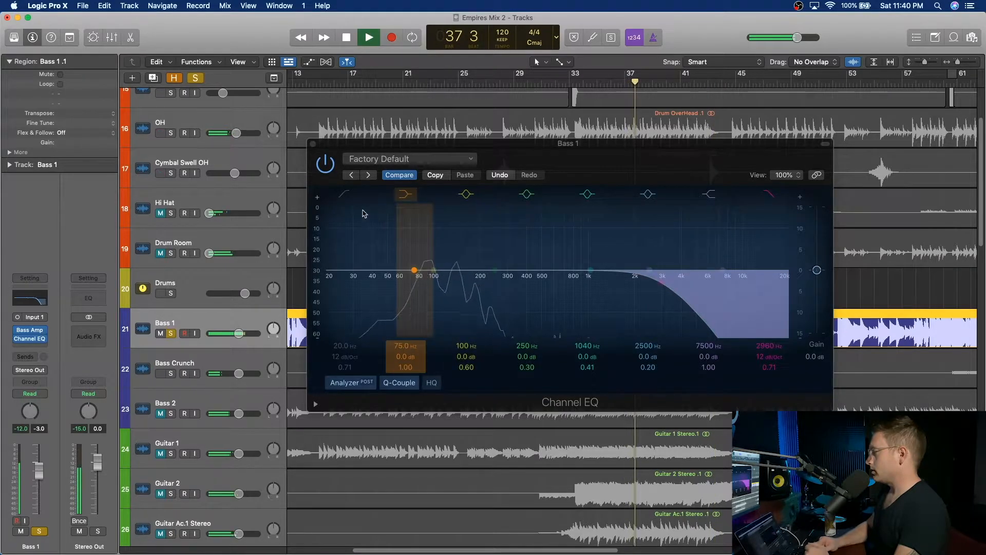
{"action": "left_click", "coordinate": [345, 194]}
{"action": "left_click_drag", "start_coordinate": [348, 346], "coordinate": [347, 337]}
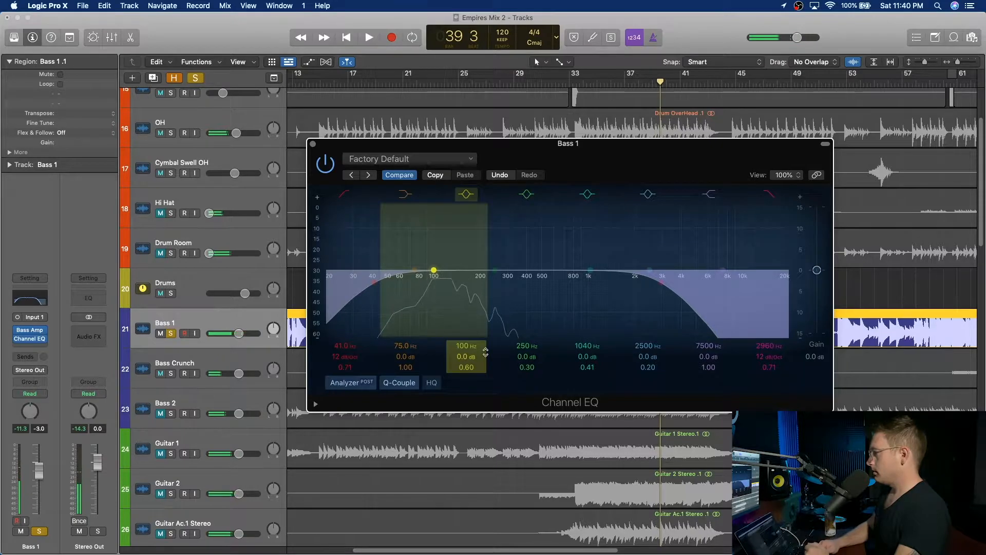
- Cut 54.5 Hz by 3.5 dB with a Q of 1.90, and boost 98.5 Hz by 2.7 dB with a Q of 2.50
{"action": "mouse_move", "coordinate": [464, 344]}
{"action": "left_mouse_down"}
{"action": "mouse_move", "coordinate": [465, 369]}
{"action": "mouse_move", "coordinate": [465, 352]}
{"action": "left_mouse_up"}
{"action": "mouse_move", "coordinate": [528, 345]}
{"action": "left_mouse_down"}
{"action": "mouse_move", "coordinate": [528, 363]}
{"action": "mouse_move", "coordinate": [527, 352]}
{"action": "left_mouse_up"}
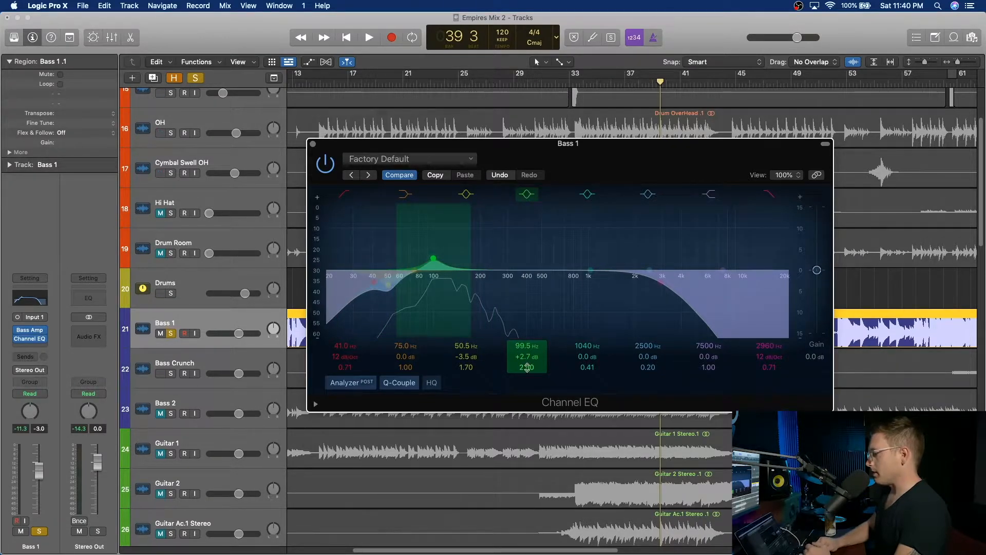
{"action": "left_click", "coordinate": [468, 358]}
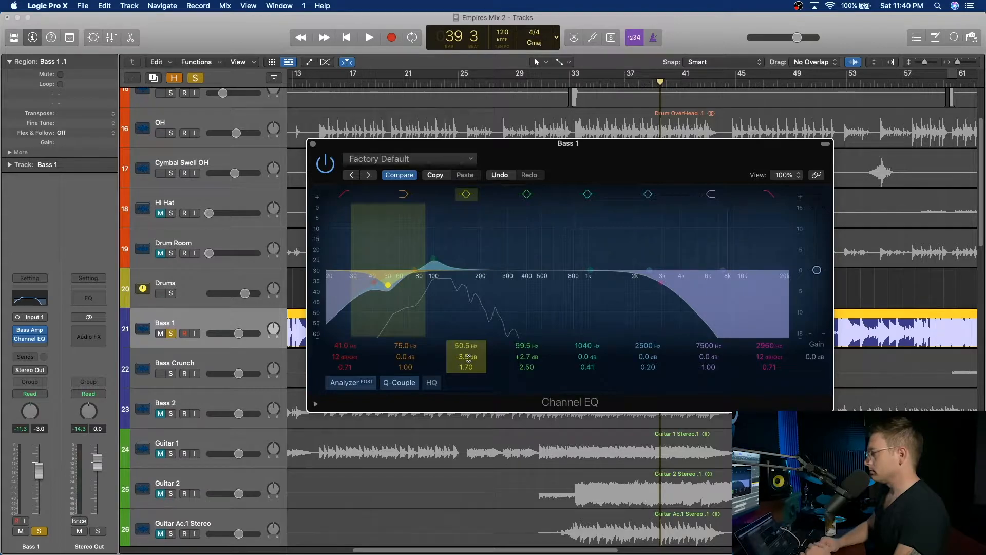
{"action": "left_click", "coordinate": [539, 345]}
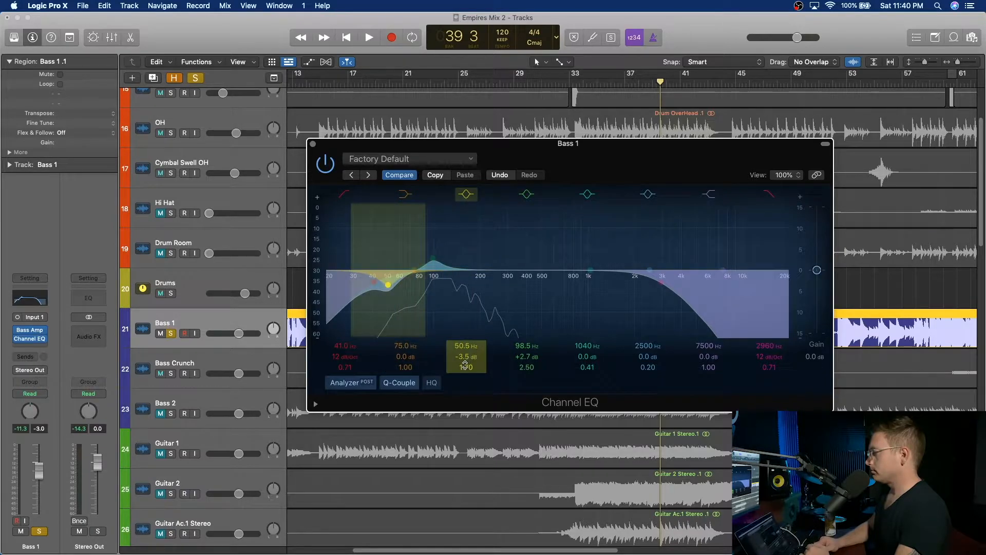
{"action": "left_click_drag", "start_coordinate": [465, 346], "coordinate": [465, 340]}
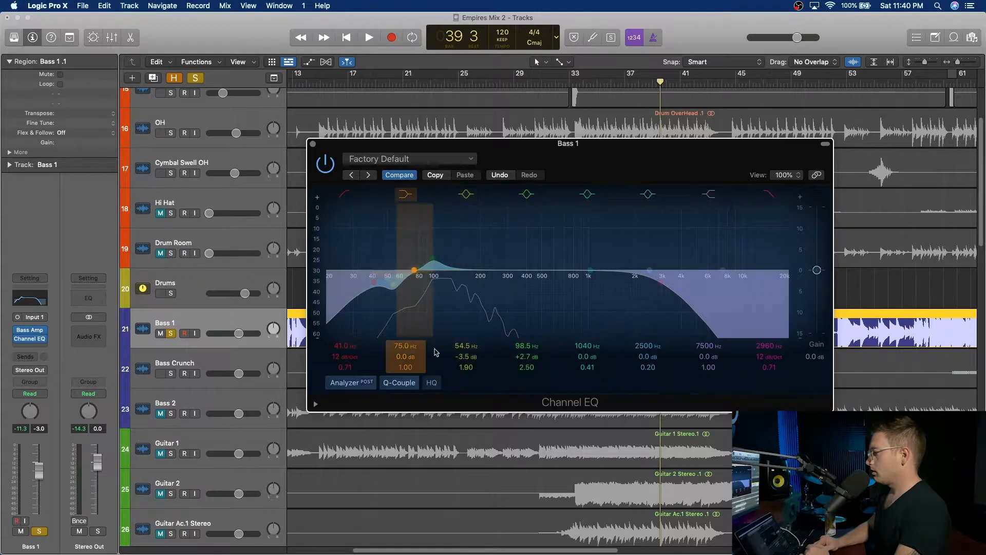
{"action": "left_click_drag", "start_coordinate": [344, 356], "coordinate": [344, 361]}
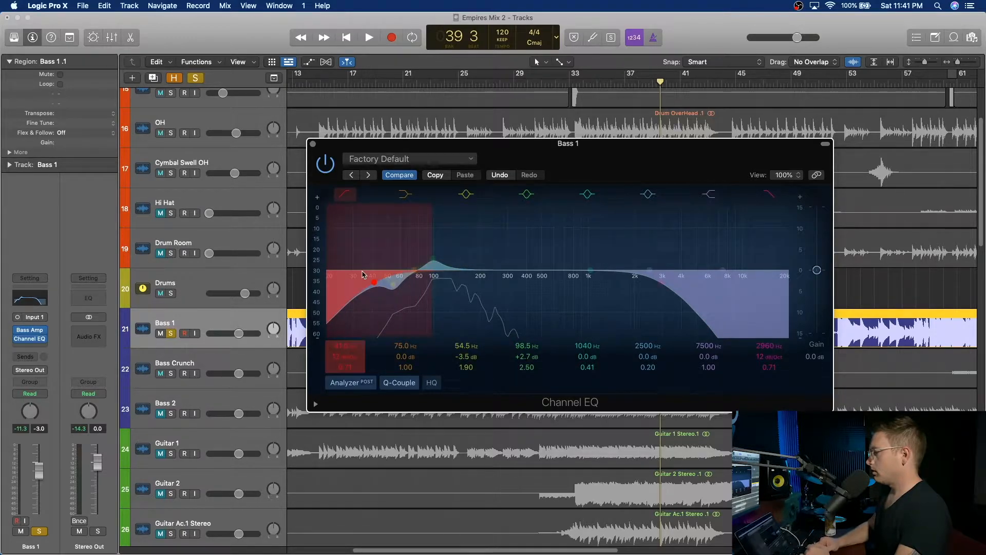
- During playback, cut 490 Hz by 4.2 dB with a Q of 0.83, close the Channel EQ window and stop
{"action": "key", "text": "space"}
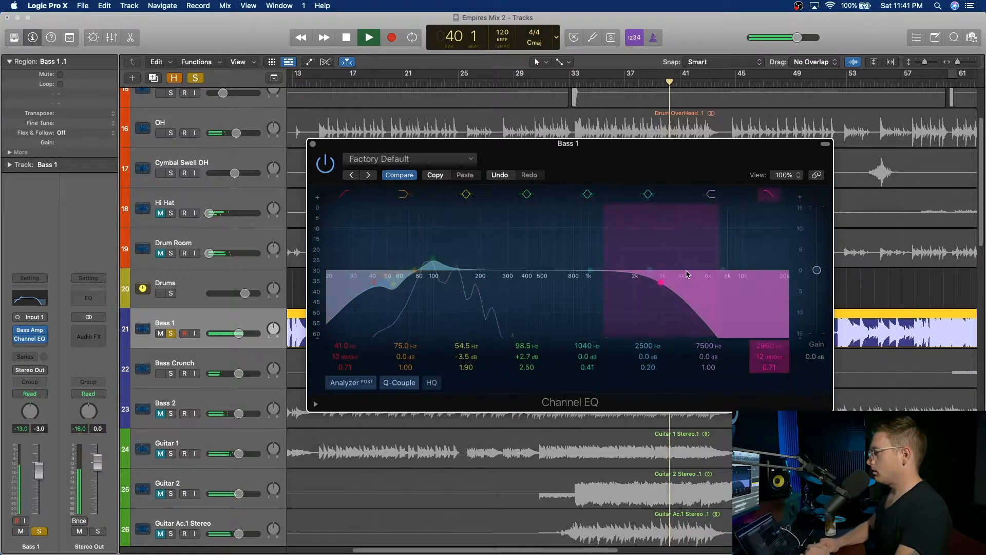
{"action": "mouse_move", "coordinate": [587, 346]}
{"action": "left_mouse_down"}
{"action": "mouse_move", "coordinate": [587, 379]}
{"action": "mouse_move", "coordinate": [587, 347]}
{"action": "left_mouse_up"}
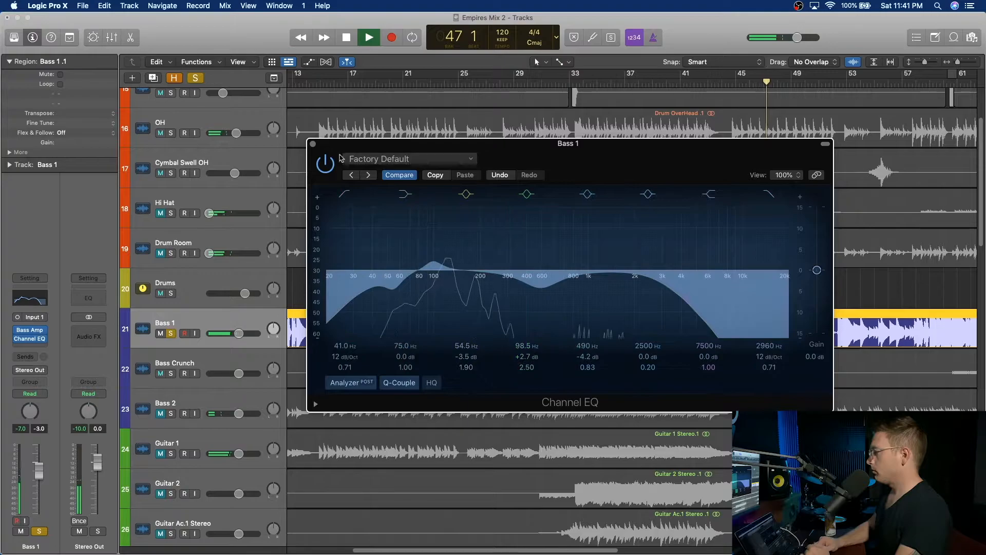
{"action": "left_click", "coordinate": [313, 145]}
{"action": "key", "text": "space"}
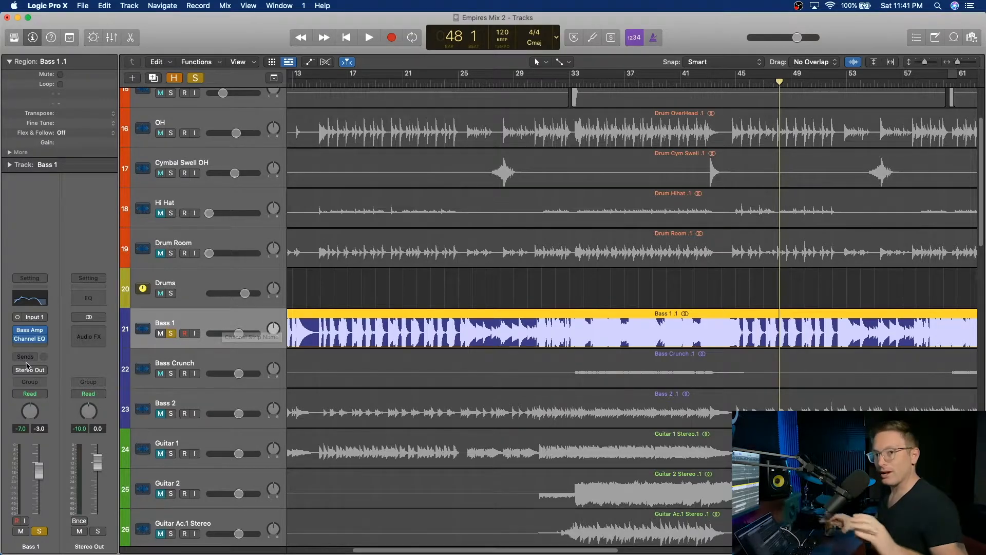
- Insert a mono Compressor after the Channel EQ on Bass 1
{"action": "left_click", "coordinate": [35, 347]}
{"action": "mouse_move", "coordinate": [54, 376]}
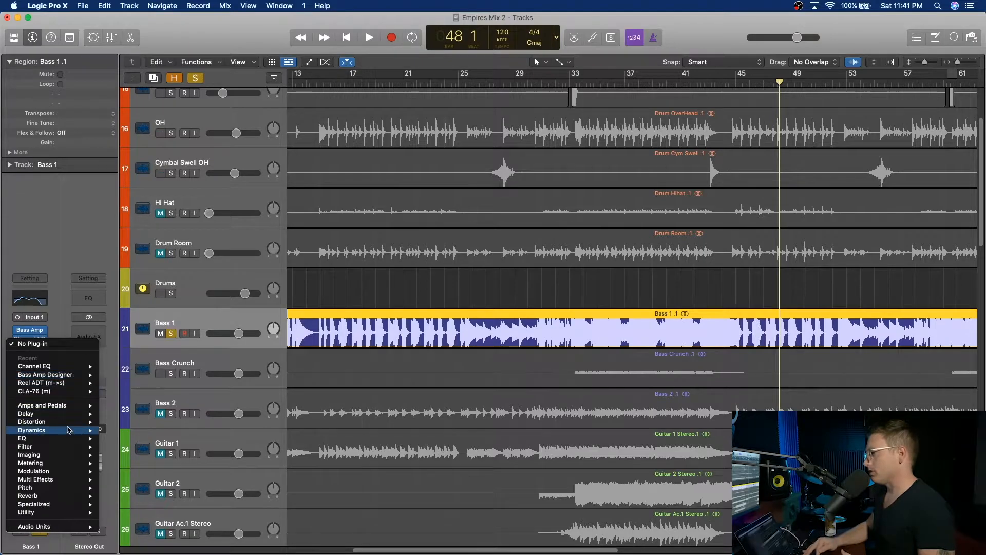
{"action": "mouse_move", "coordinate": [69, 430]}
{"action": "mouse_move", "coordinate": [147, 438]}
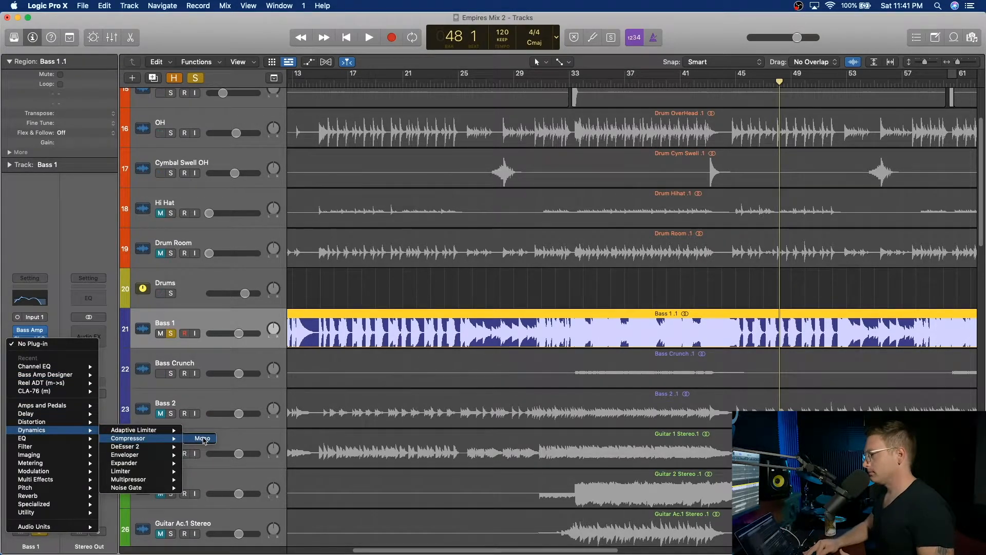
{"action": "left_click", "coordinate": [203, 438]}
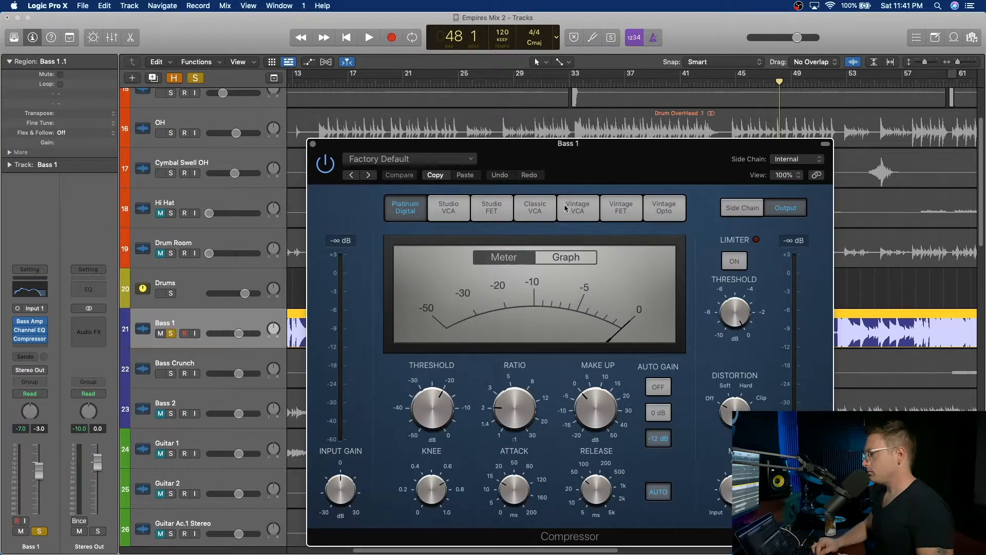
- Set the Compressor to Studio FET with Auto Gain and auto release off and a ratio of about 8:1, and lower the threshold during playback
{"action": "left_click", "coordinate": [492, 207]}
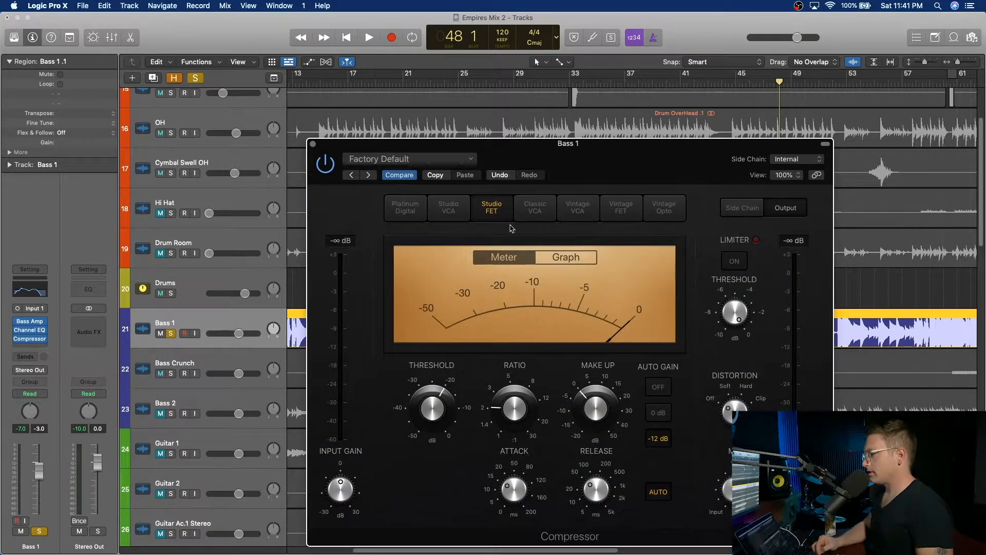
{"action": "left_click", "coordinate": [660, 387]}
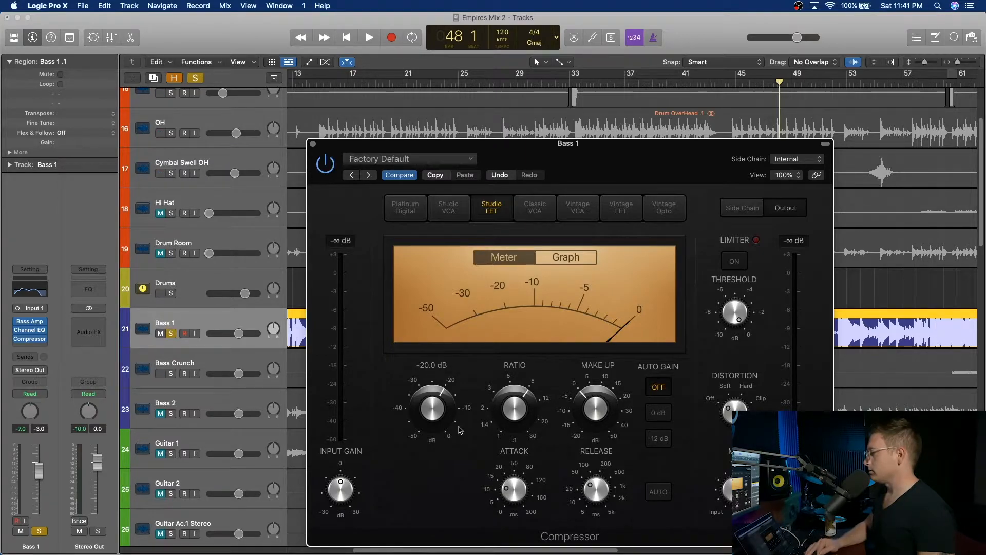
{"action": "key", "text": "space"}
{"action": "left_click_drag", "start_coordinate": [435, 411], "coordinate": [440, 440]}
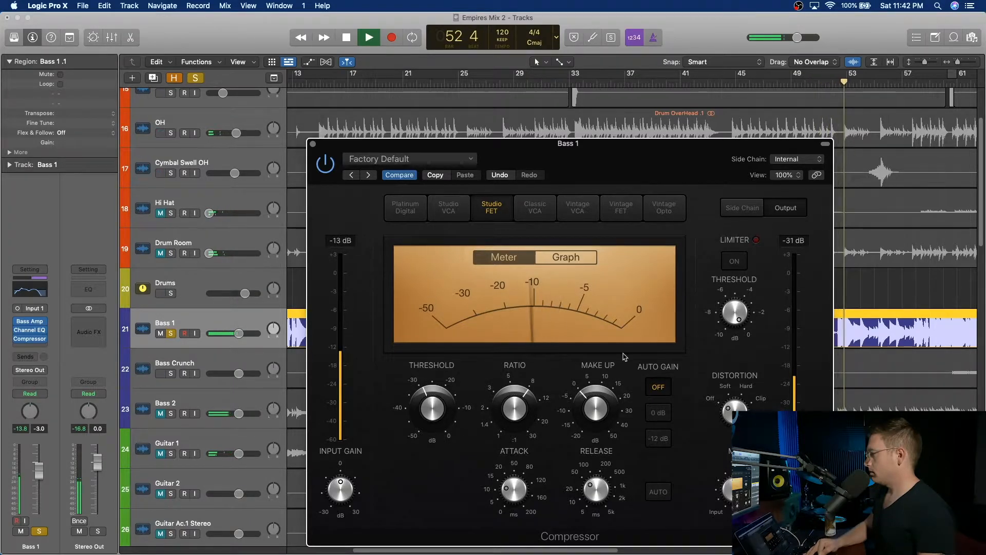
- Set the Bass 1 Compressor's release to about 130 ms during playback, check the make-up gain, stop, and close the Compressor window
{"action": "mouse_move", "coordinate": [597, 497]}
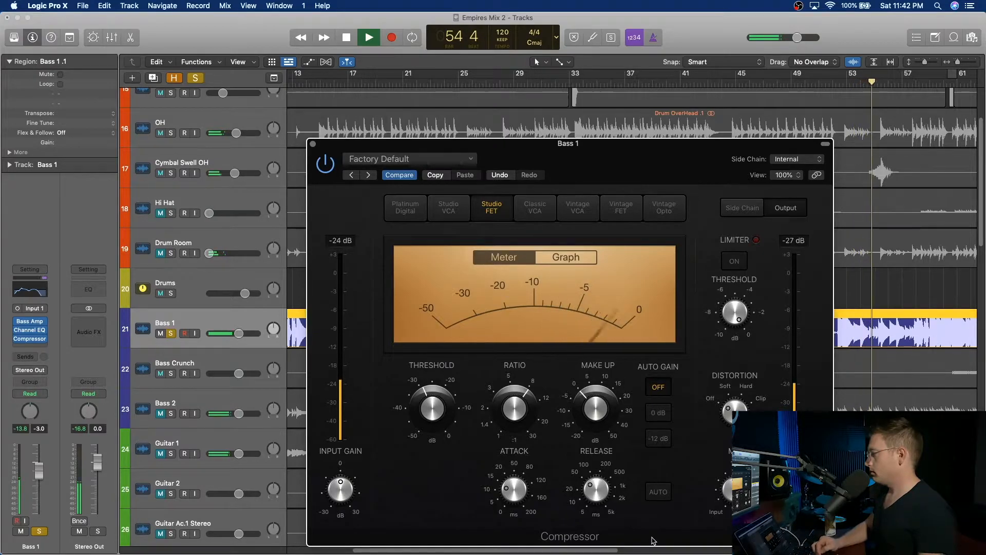
{"action": "left_click_drag", "start_coordinate": [593, 491], "coordinate": [607, 477]}
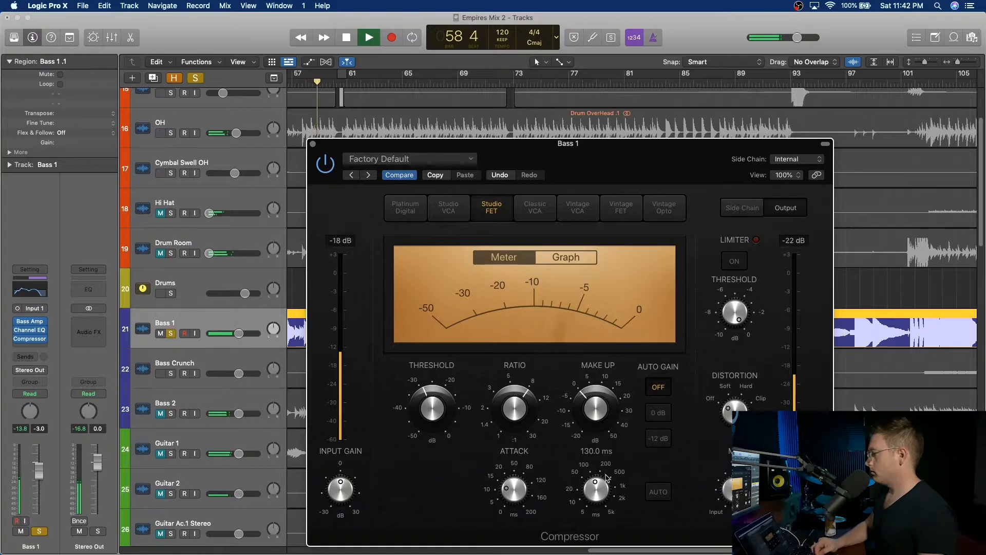
{"action": "left_click_drag", "start_coordinate": [608, 478], "coordinate": [607, 480]}
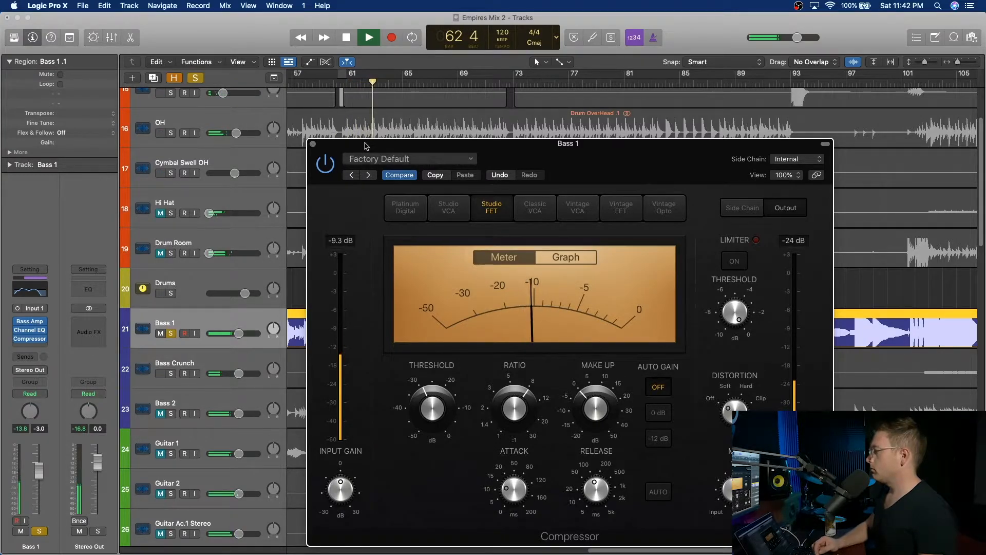
{"action": "left_click_drag", "start_coordinate": [601, 416], "coordinate": [604, 405]}
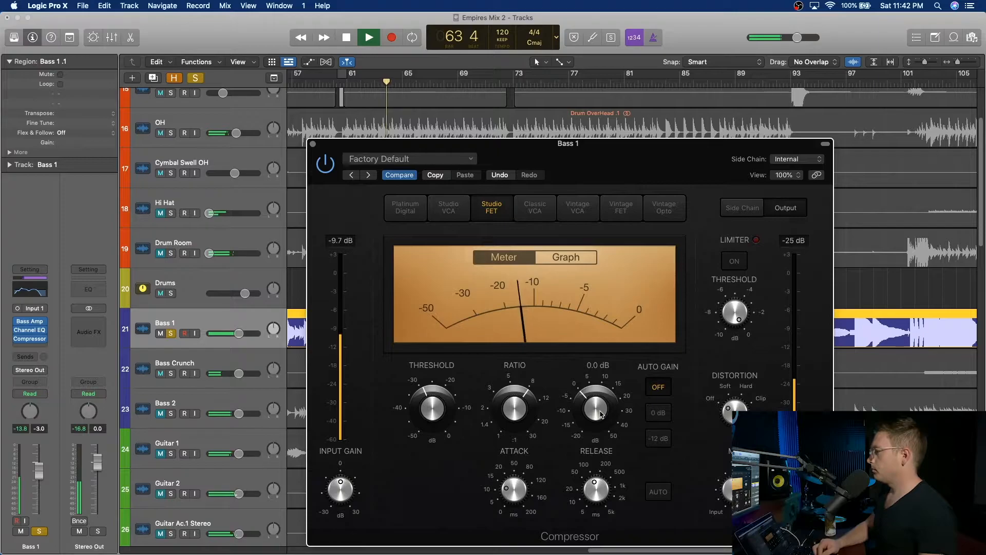
{"action": "key", "text": "space"}
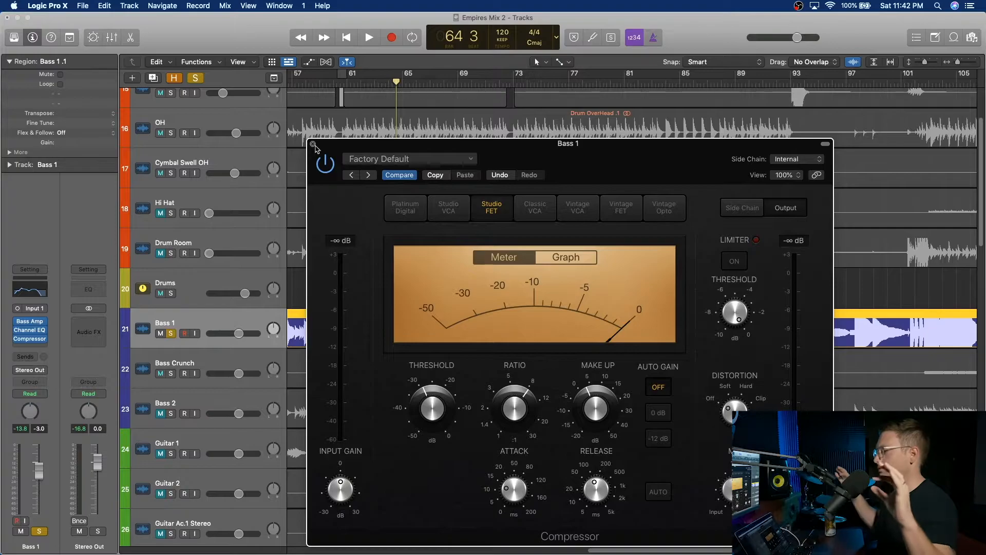
{"action": "left_click", "coordinate": [313, 146]}
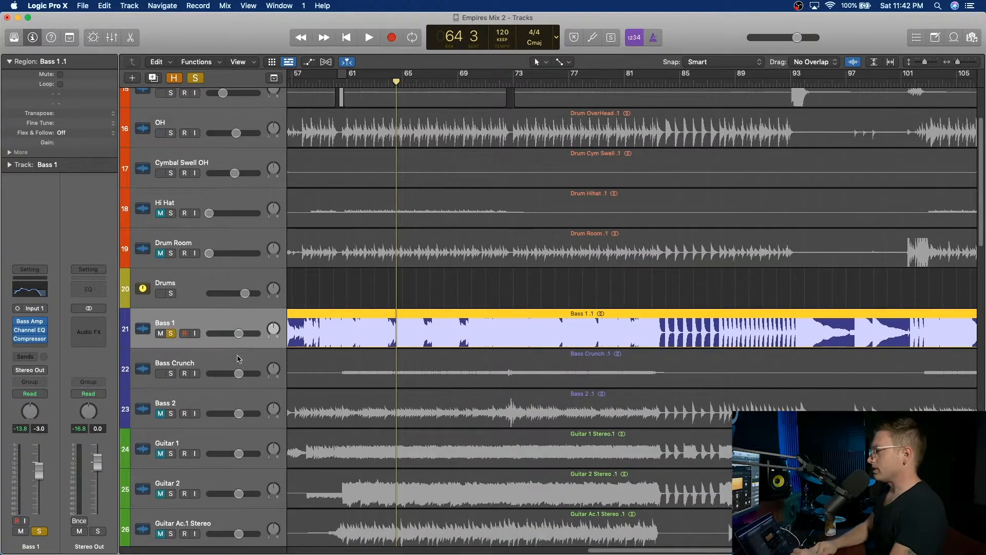
- Unsolo Bass 1, pull its volume fully down, start playback from bar 41 and mute Bass Crunch
{"action": "left_click", "coordinate": [171, 333]}
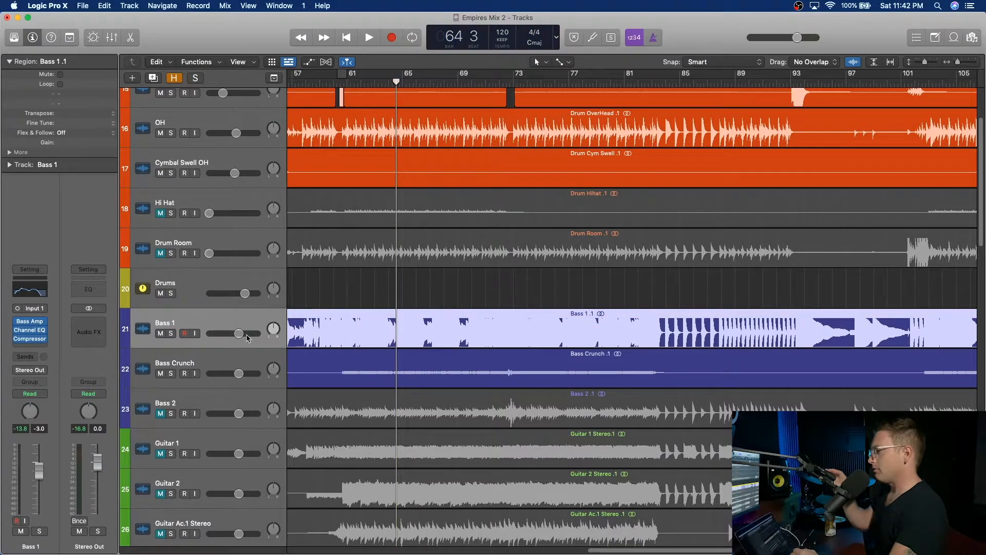
{"action": "mouse_move", "coordinate": [239, 334]}
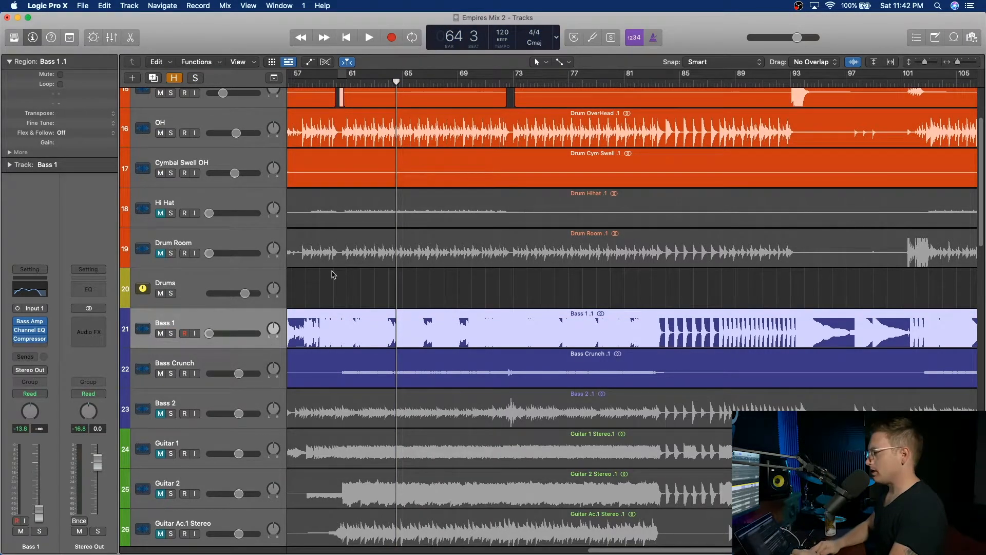
{"action": "scroll", "coordinate": [334, 275], "scroll_direction": "left", "scroll_amount": 10}
{"action": "left_click", "coordinate": [339, 84]}
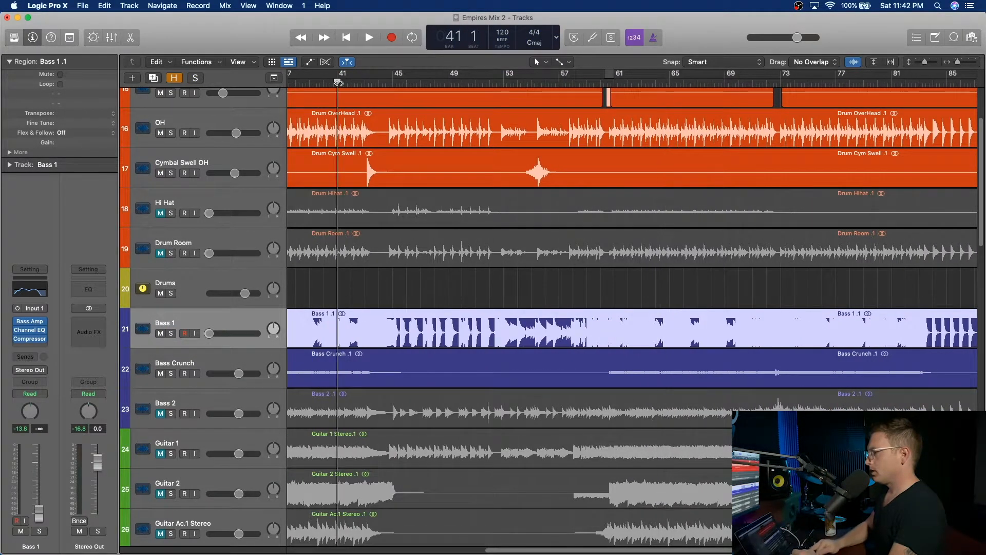
{"action": "key", "text": "space"}
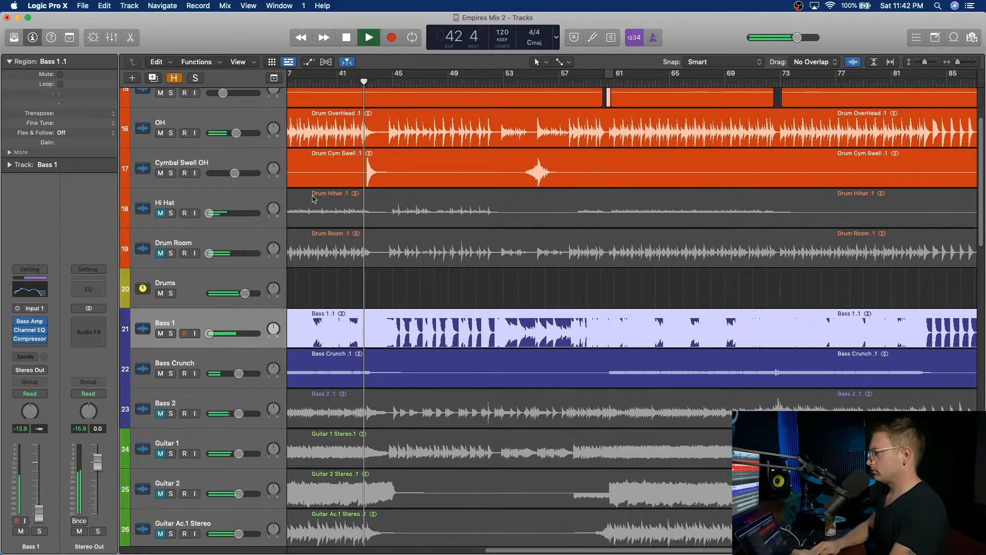
{"action": "left_click", "coordinate": [160, 373]}
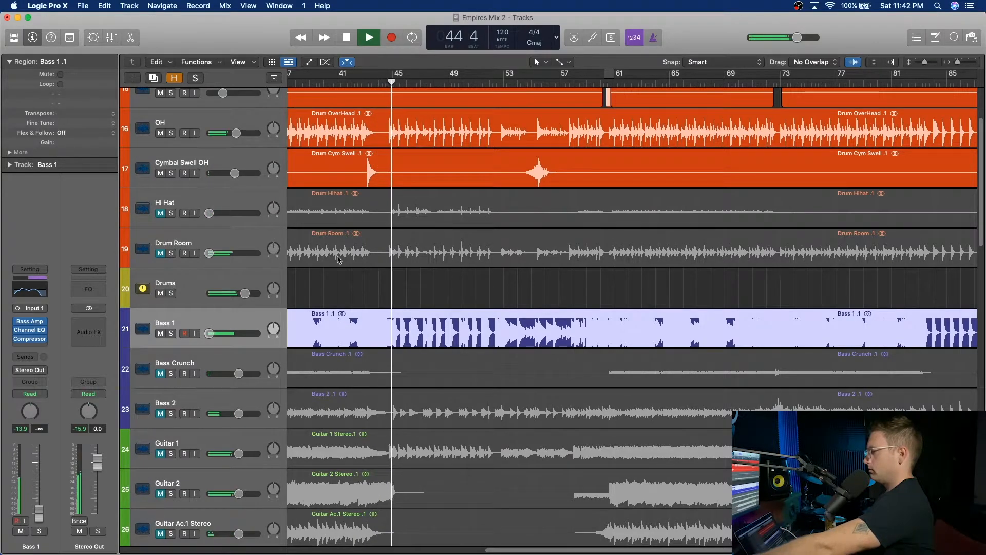
- Raise Bass 1's volume to -11.0 dB against the drums, listen from about bar 15, and stop playback
{"action": "left_click_drag", "start_coordinate": [210, 334], "coordinate": [226, 334]}
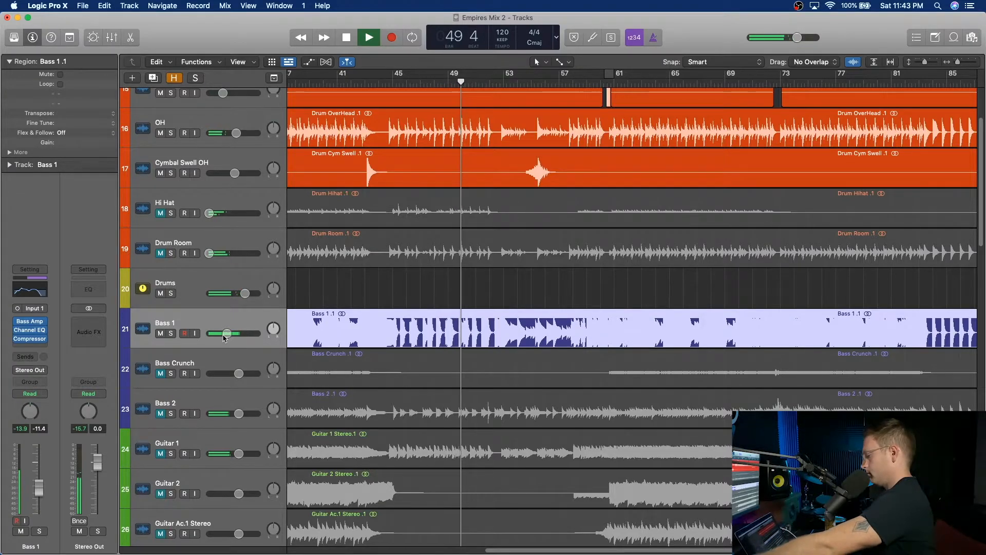
{"action": "left_click_drag", "start_coordinate": [227, 333], "coordinate": [228, 334]}
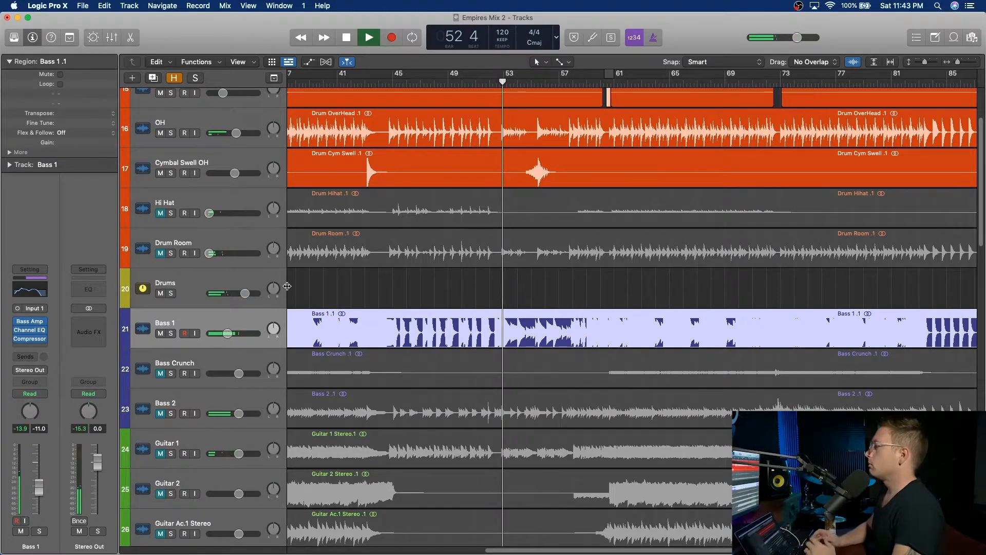
{"action": "scroll", "coordinate": [461, 236], "scroll_direction": "left", "scroll_amount": 10}
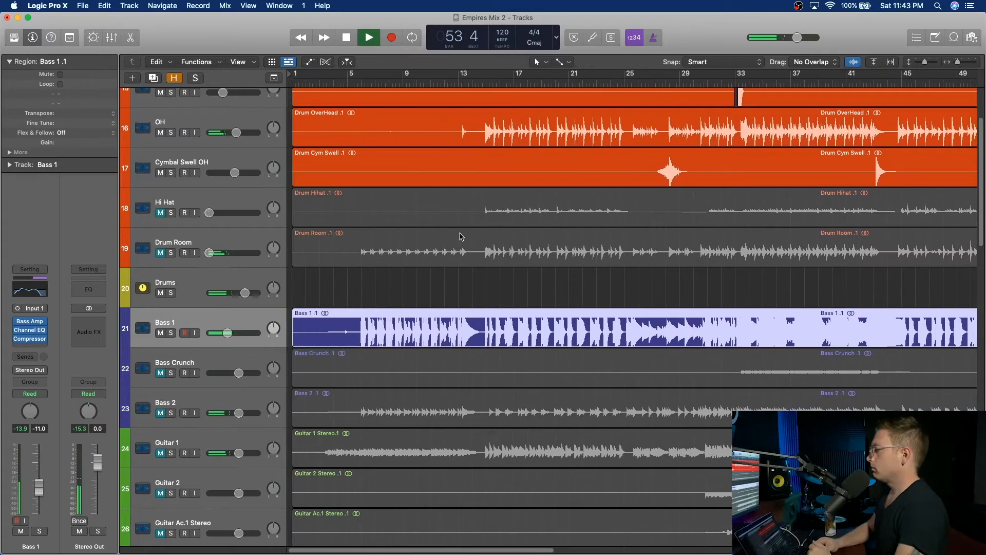
{"action": "scroll", "coordinate": [461, 237], "scroll_direction": "left", "scroll_amount": 3}
{"action": "left_click", "coordinate": [478, 81]}
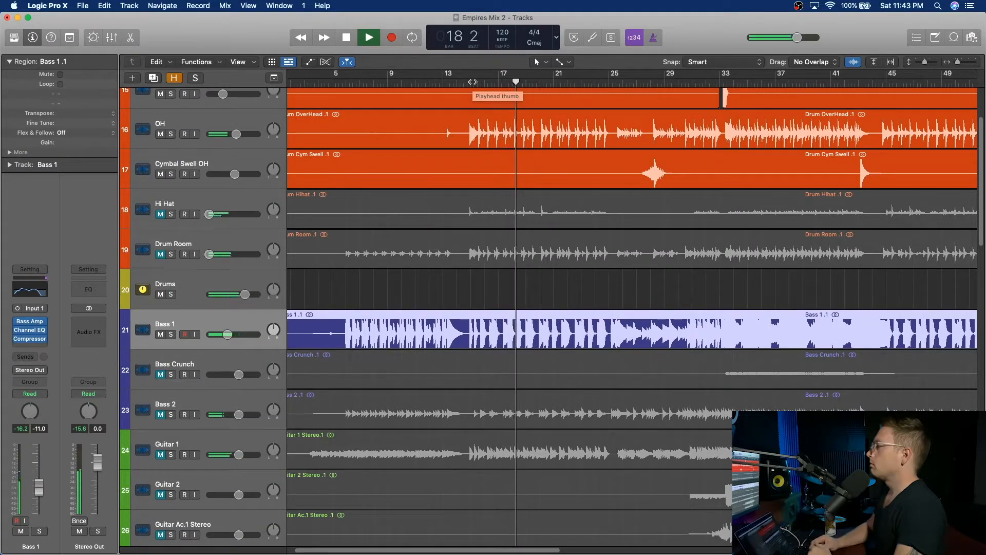
{"action": "key", "text": "space"}
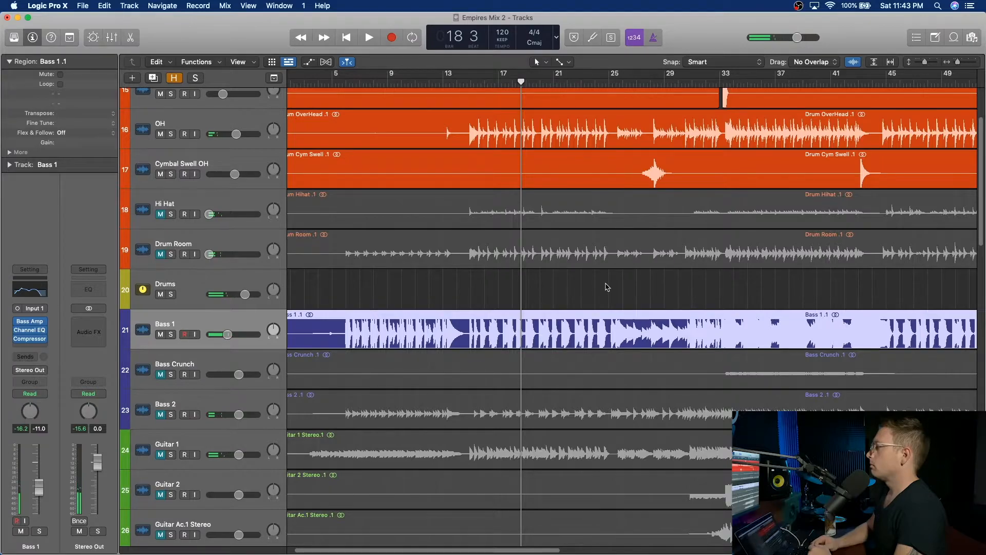
- Solo Bass Crunch, play it from around bar 32, select the track and open a Channel EQ on it
{"action": "scroll", "coordinate": [608, 287], "scroll_direction": "right", "scroll_amount": 10}
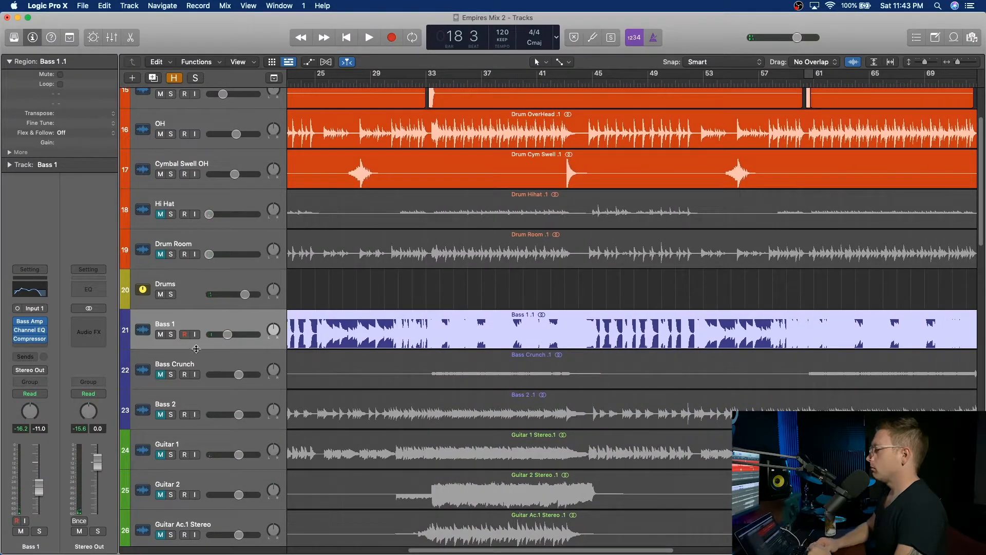
{"action": "left_click", "coordinate": [171, 374]}
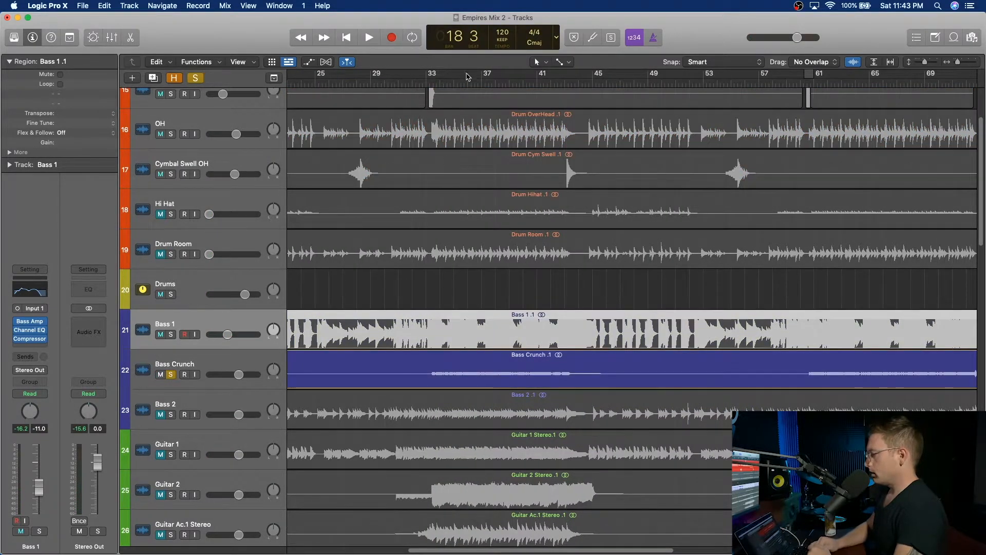
{"action": "left_click", "coordinate": [419, 85]}
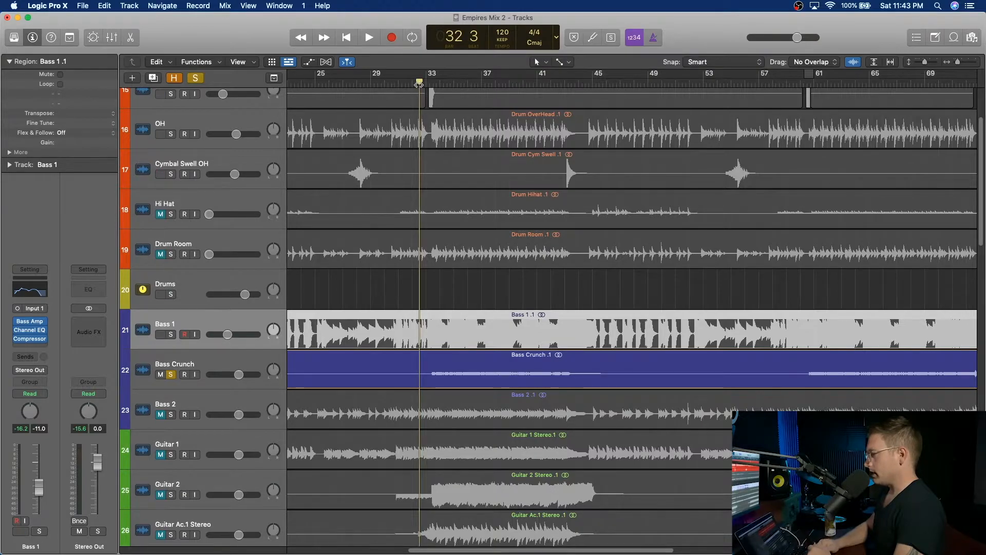
{"action": "key", "text": "space"}
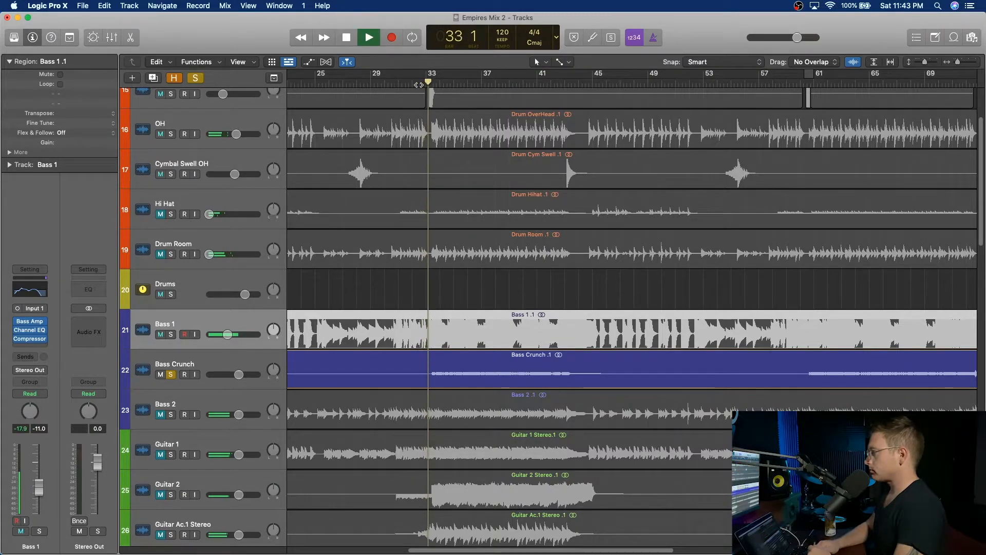
{"action": "key", "text": "Down"}
{"action": "left_click", "coordinate": [29, 311]}
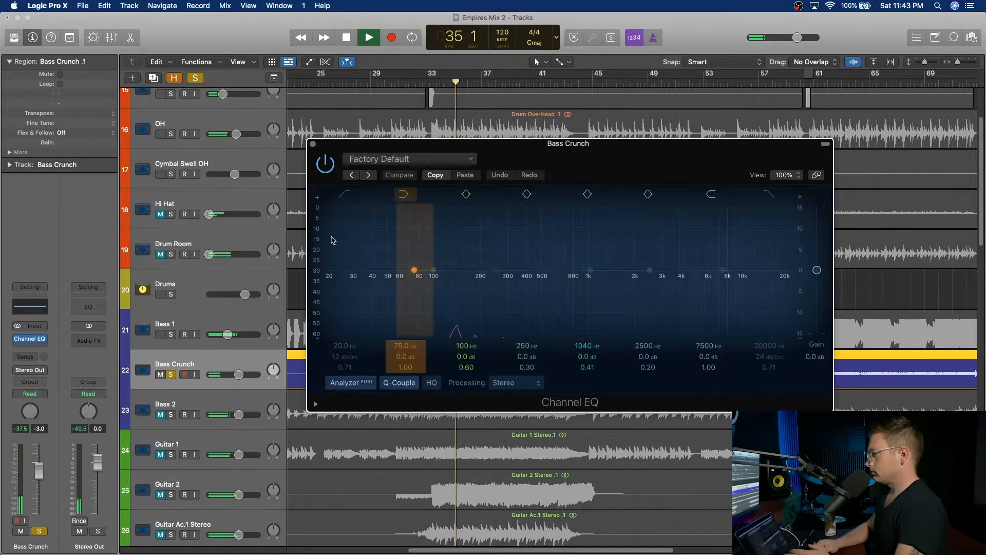
- Enable the Bass Crunch EQ's low cut, raise it to 286 Hz at 12 dB/Oct, and stop playback
{"action": "left_click", "coordinate": [344, 196]}
{"action": "left_click_drag", "start_coordinate": [330, 282], "coordinate": [496, 282]}
{"action": "key", "text": "space"}
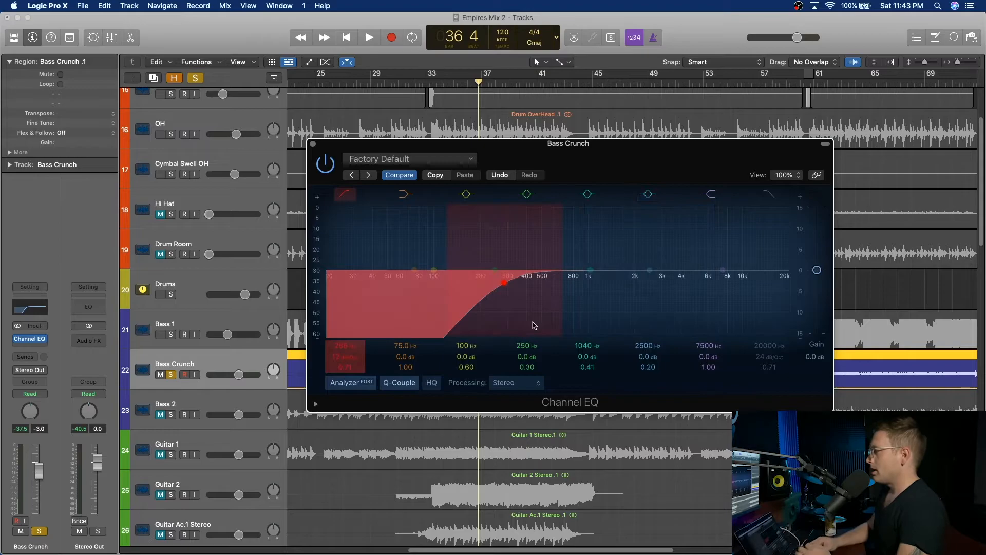
- Set a cycle range from bar 35 to about bar 47 and play it with the Channel EQ window in view
{"action": "key", "text": "space"}
{"action": "left_click_drag", "start_coordinate": [539, 147], "coordinate": [803, 156]}
{"action": "left_click_drag", "start_coordinate": [454, 77], "coordinate": [616, 86]}
{"action": "key", "text": "space"}
{"action": "left_click_drag", "start_coordinate": [898, 163], "coordinate": [612, 129]}
{"action": "key", "text": "space"}
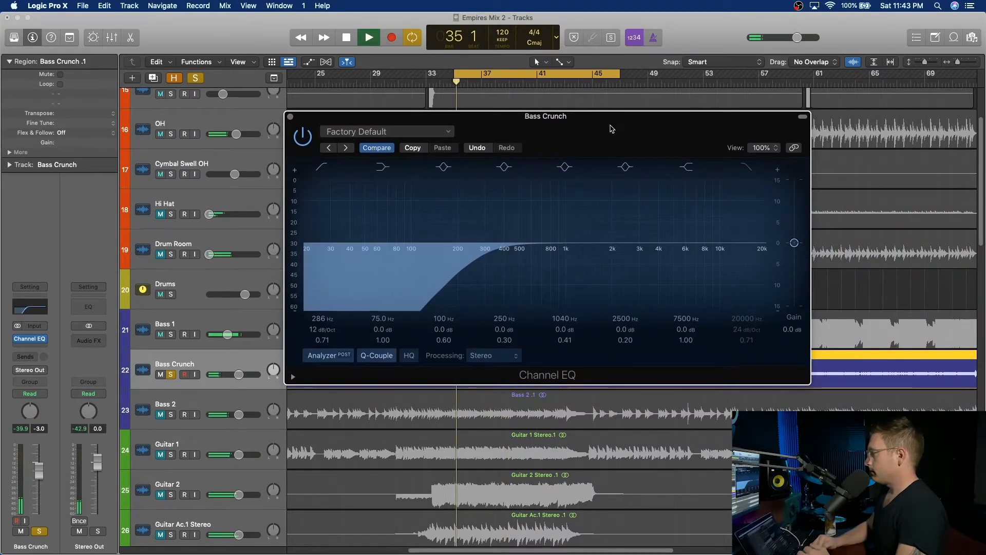
- Try boosting the 7500 Hz high shelf, reset it to 0.0 dB, and enable a high cut at 4420 Hz
{"action": "left_click_drag", "start_coordinate": [692, 306], "coordinate": [692, 228]}
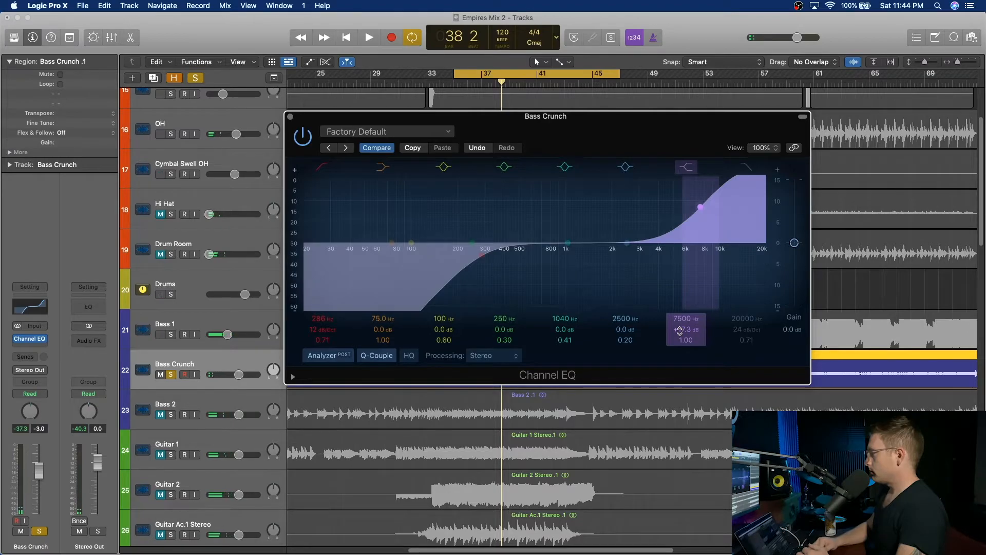
{"action": "left_click_drag", "start_coordinate": [690, 329], "coordinate": [690, 402]}
{"action": "left_click", "coordinate": [737, 266]}
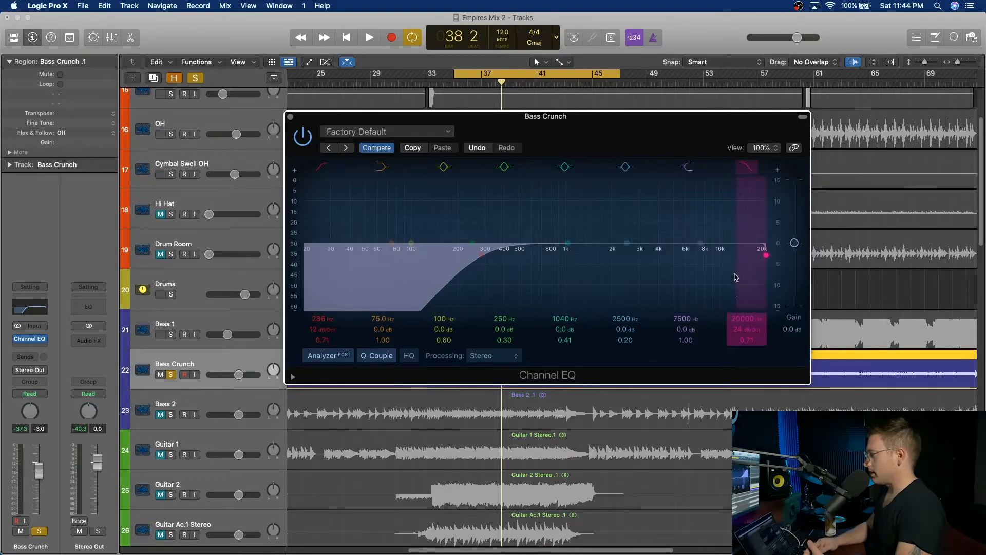
{"action": "left_click_drag", "start_coordinate": [745, 318], "coordinate": [746, 360]}
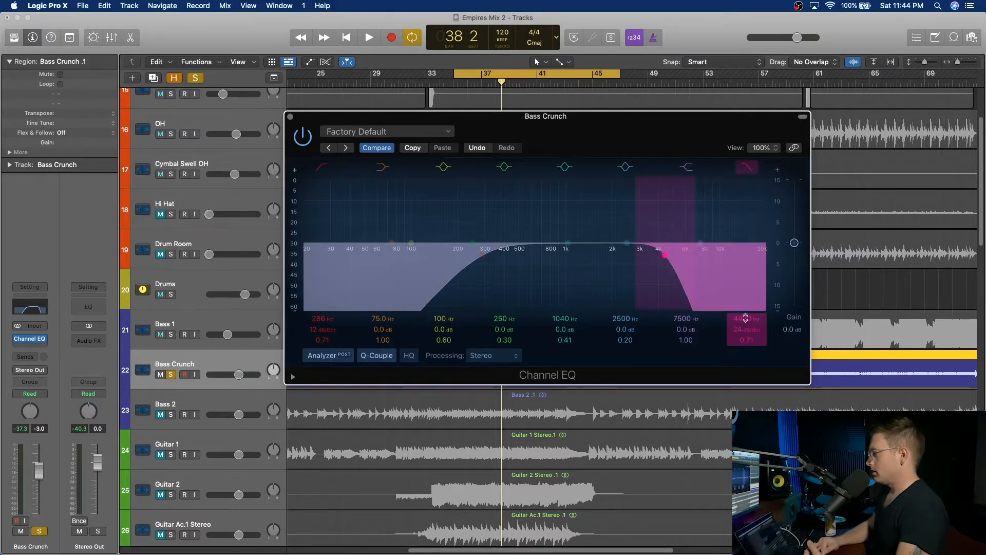
- During looped playback, try boosting the EQ's 1040 Hz band, then move it to 2340 Hz with a 2.2 dB cut
{"action": "key", "text": "space"}
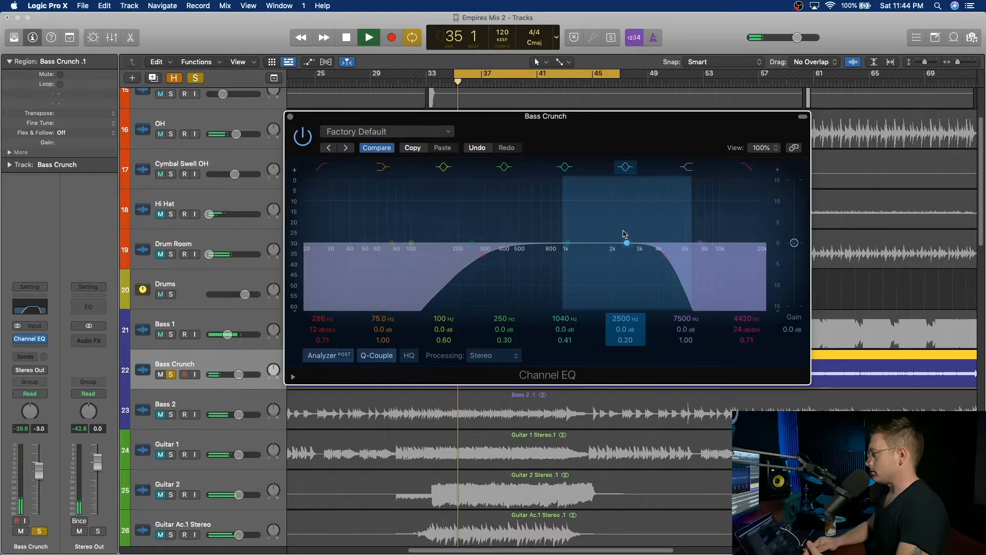
{"action": "mouse_move", "coordinate": [626, 239]}
{"action": "left_mouse_down"}
{"action": "mouse_move", "coordinate": [627, 193]}
{"action": "mouse_move", "coordinate": [626, 291]}
{"action": "mouse_move", "coordinate": [625, 217]}
{"action": "mouse_move", "coordinate": [626, 265]}
{"action": "mouse_move", "coordinate": [627, 243]}
{"action": "left_mouse_up"}
{"action": "mouse_move", "coordinate": [567, 243]}
{"action": "left_mouse_down"}
{"action": "mouse_move", "coordinate": [568, 178]}
{"action": "mouse_move", "coordinate": [568, 227]}
{"action": "left_mouse_up"}
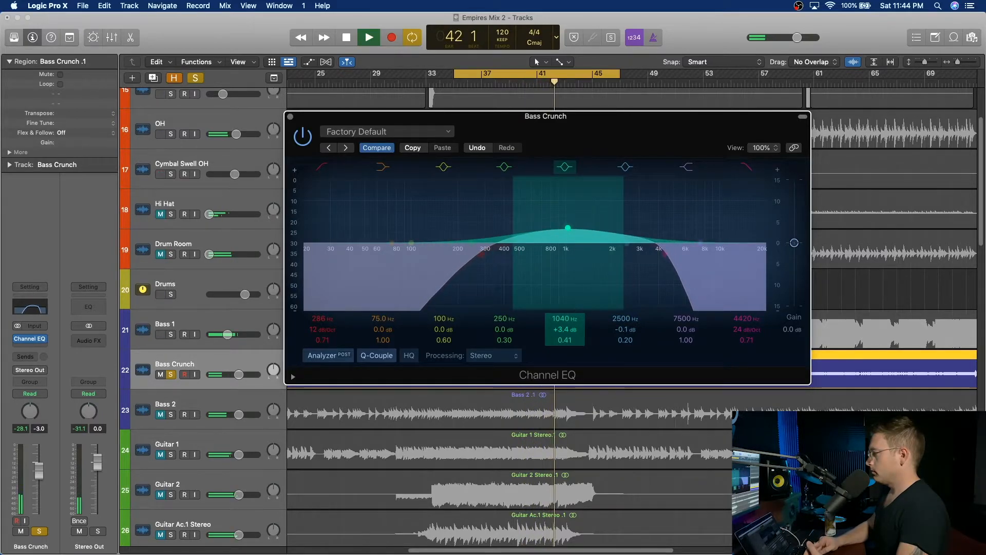
{"action": "left_click_drag", "start_coordinate": [565, 319], "coordinate": [565, 284]}
{"action": "left_click_drag", "start_coordinate": [573, 331], "coordinate": [567, 333]}
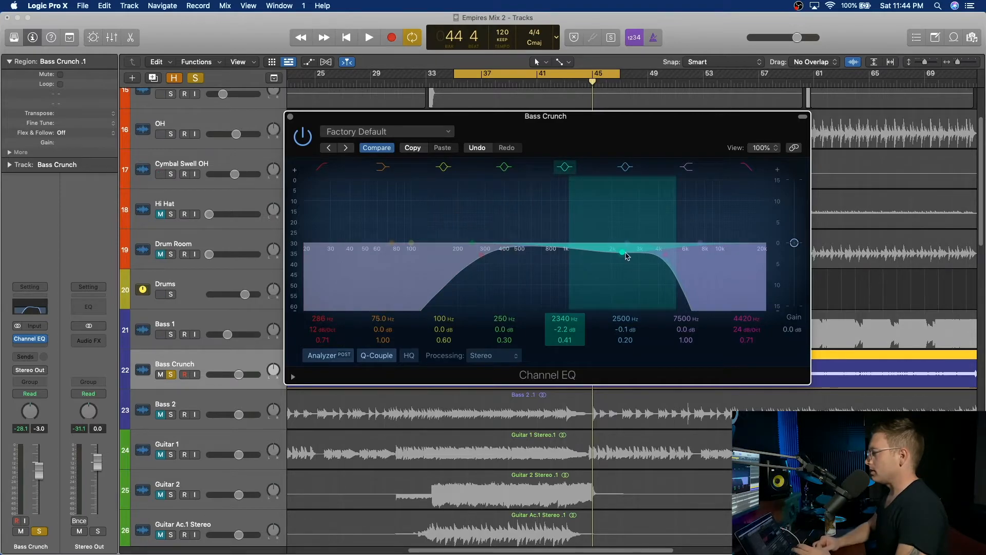
- Compare Bass Crunch with its Channel EQ bypassed and active during playback, close the EQ window, and stop
{"action": "key", "text": "space"}
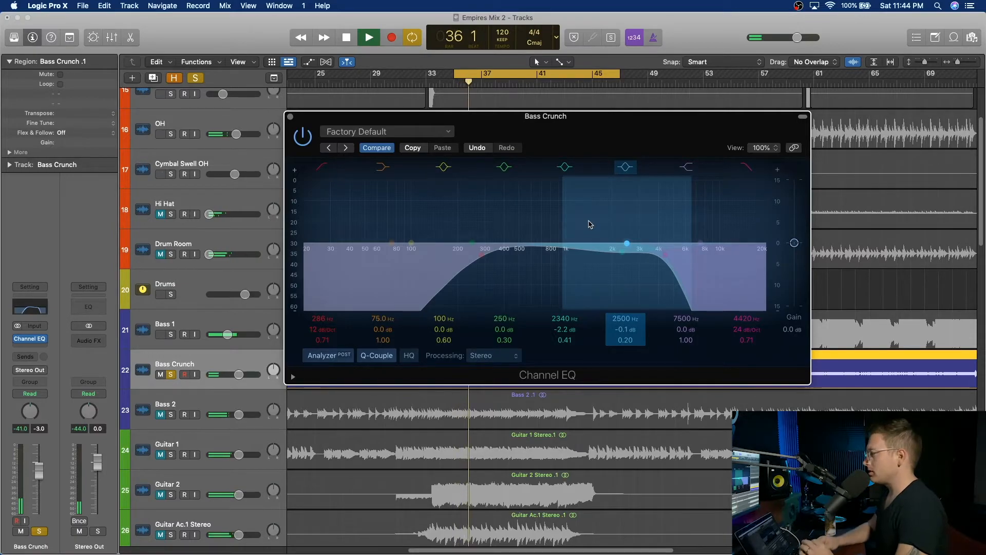
{"action": "left_click", "coordinate": [302, 138]}
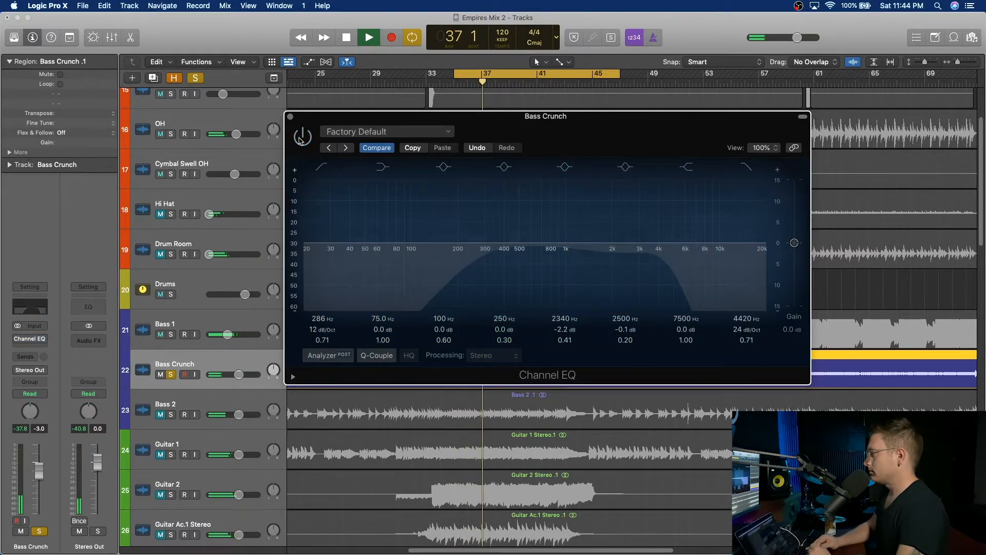
{"action": "left_click", "coordinate": [302, 138]}
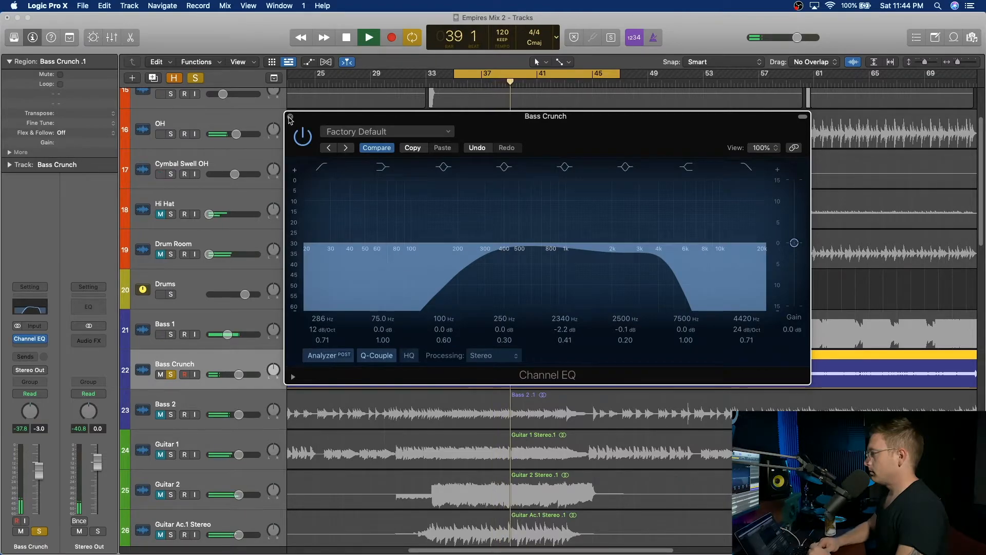
{"action": "left_click", "coordinate": [289, 117]}
{"action": "key", "text": "space"}
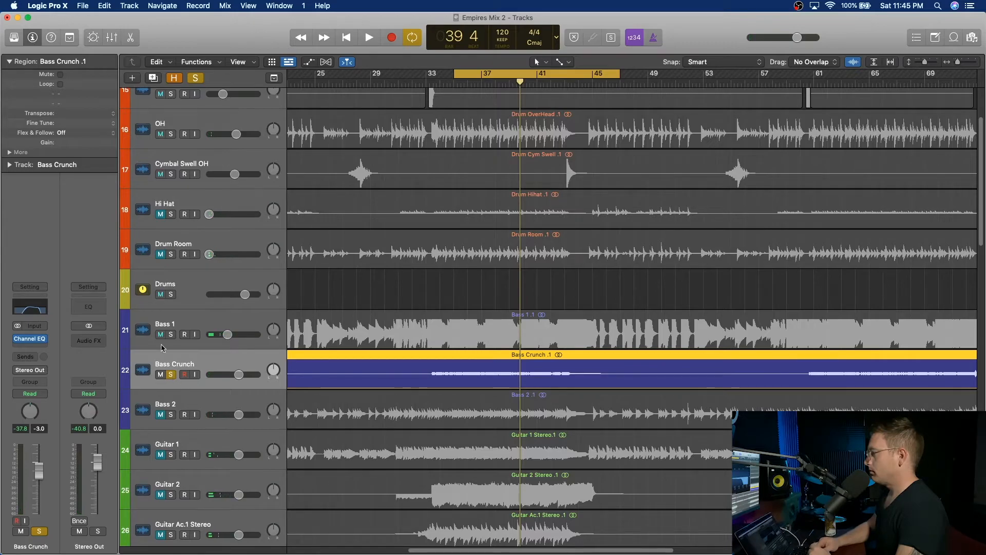
- Reopen Bass Crunch's Channel EQ and lower the low cut frequency during looped playback
{"action": "left_click", "coordinate": [31, 340]}
{"action": "key", "text": "space"}
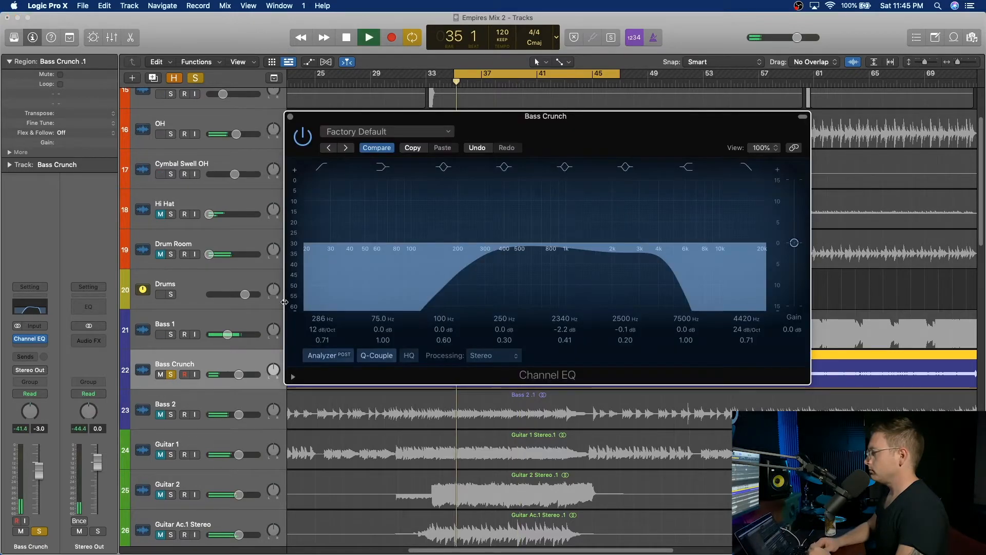
{"action": "left_click_drag", "start_coordinate": [321, 321], "coordinate": [321, 339]}
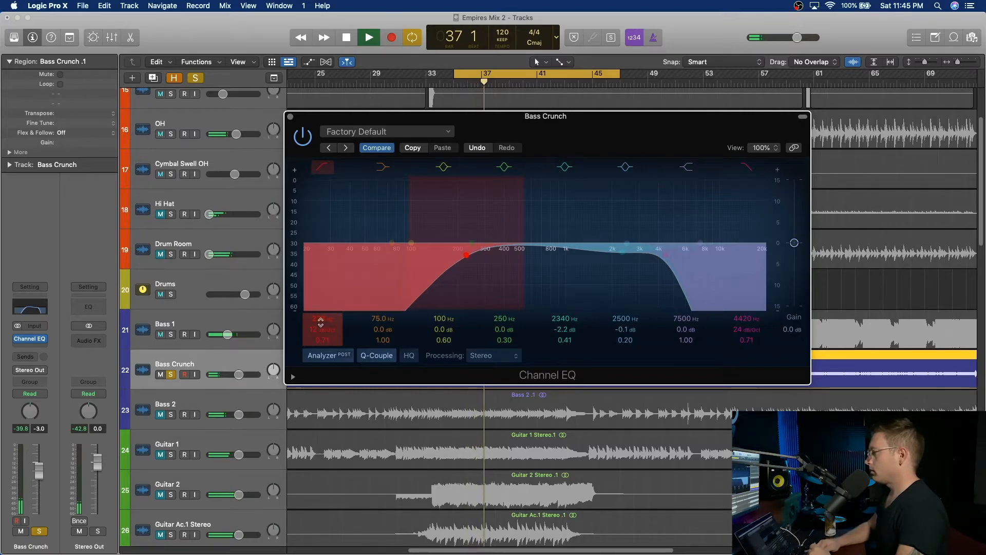
- Compare Bass Crunch with its Channel EQ bypassed and active during soloed playback, stop, and close the EQ window
{"action": "left_click", "coordinate": [291, 117]}
{"action": "key", "text": "space"}
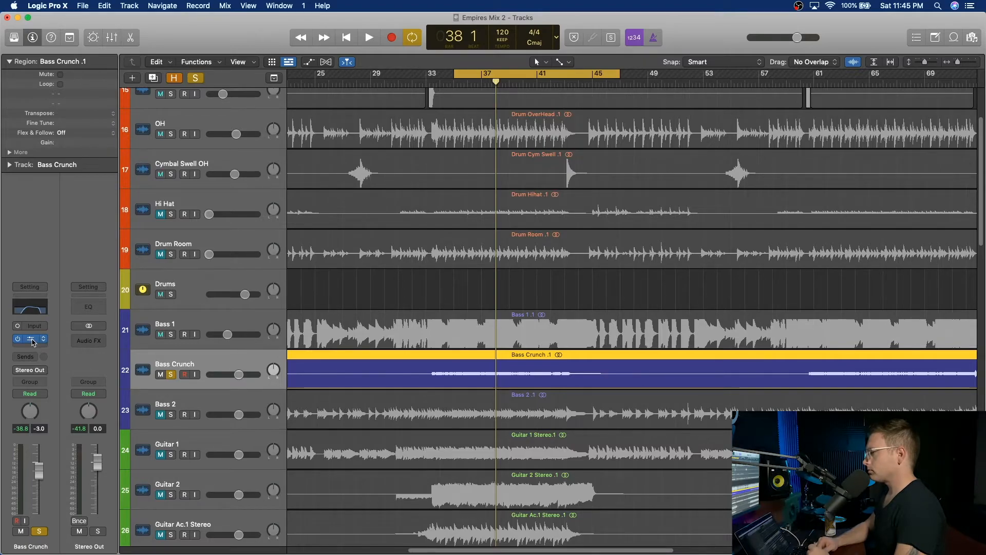
{"action": "left_click", "coordinate": [31, 340]}
{"action": "key", "text": "space"}
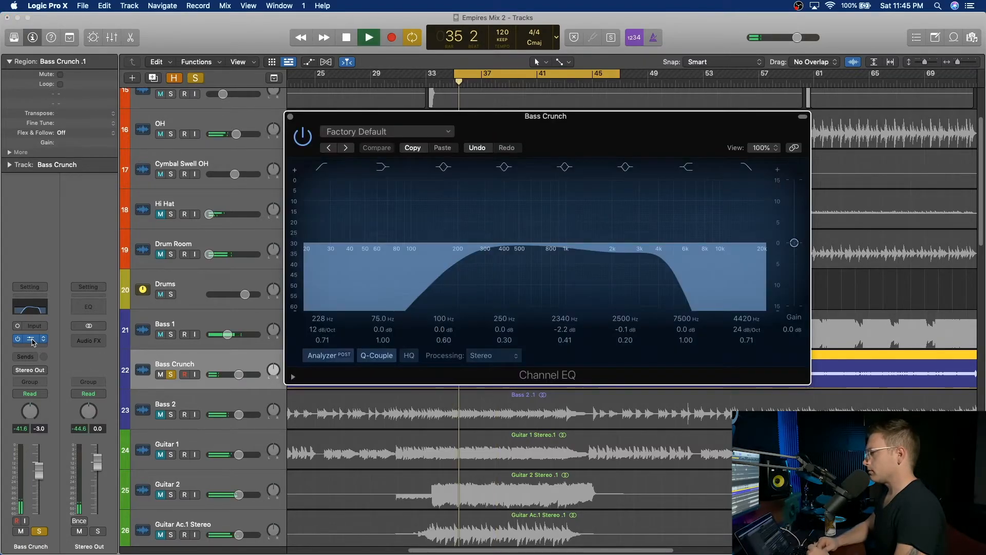
{"action": "left_click", "coordinate": [304, 136]}
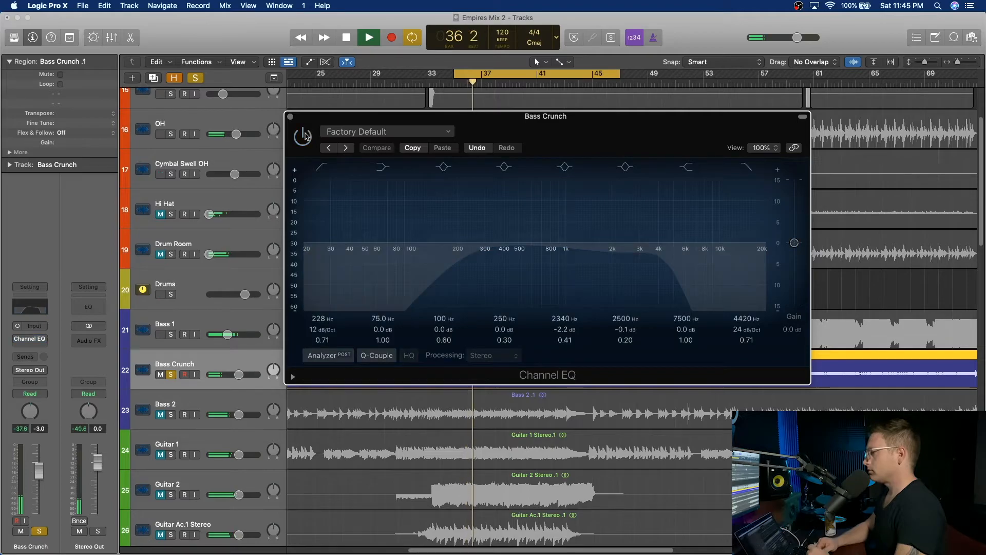
{"action": "left_click", "coordinate": [304, 136]}
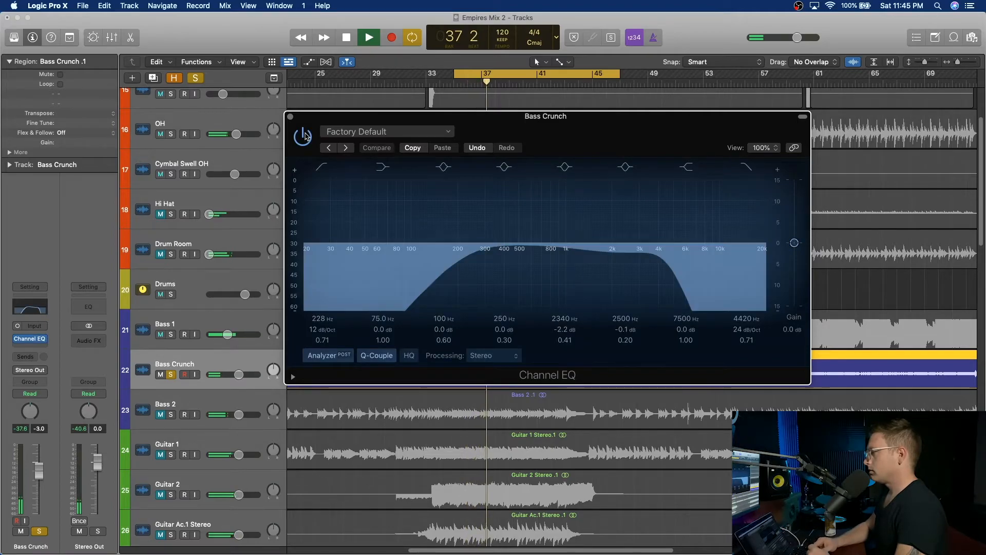
{"action": "key", "text": "space"}
{"action": "left_click", "coordinate": [290, 117]}
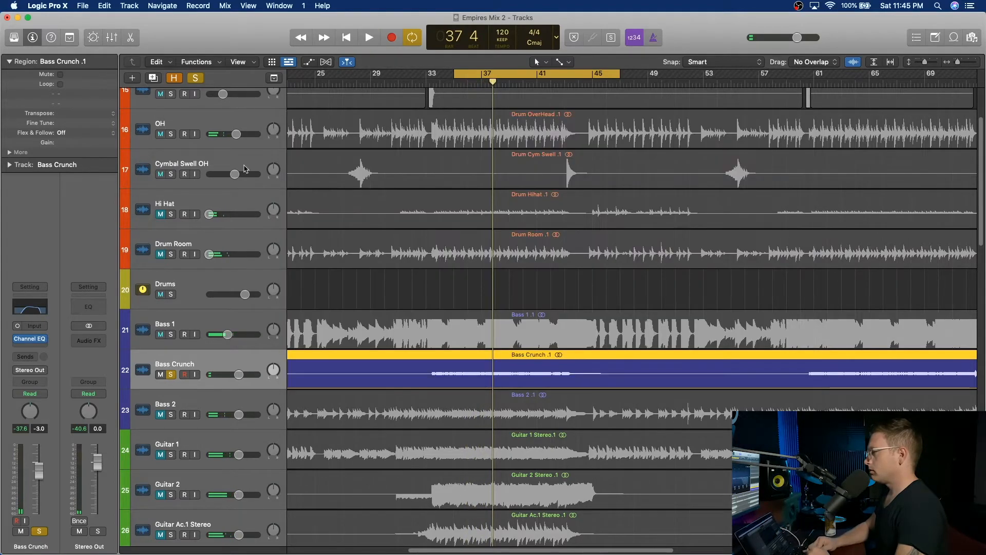
{"action": "left_click", "coordinate": [32, 348]}
{"action": "mouse_move", "coordinate": [69, 378]}
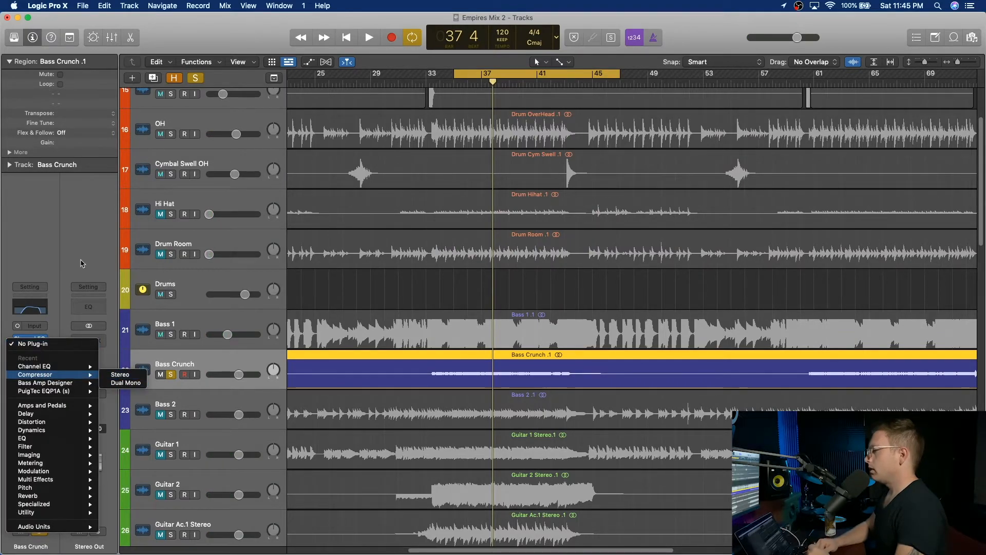
{"action": "left_click", "coordinate": [54, 250]}
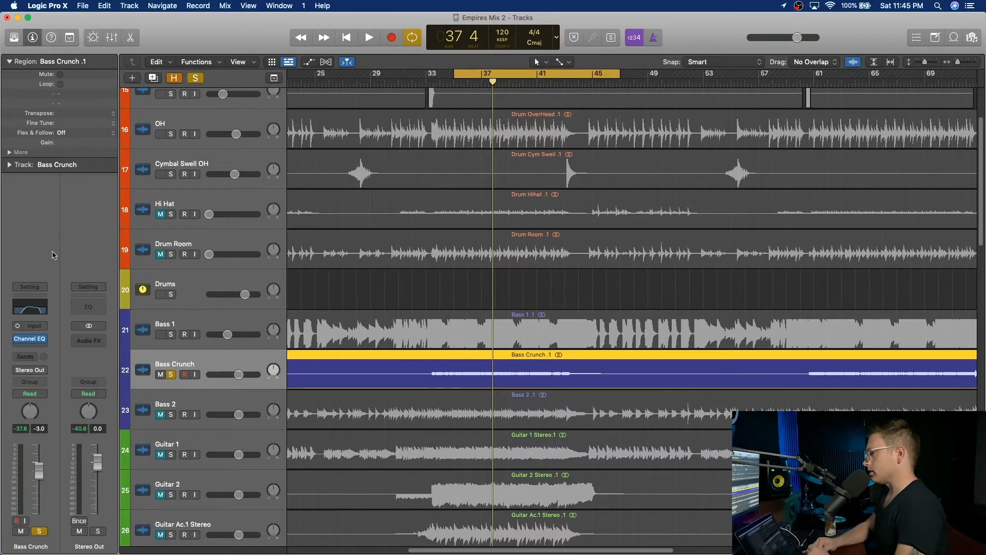
{"action": "left_click", "coordinate": [44, 339]}
{"action": "left_click", "coordinate": [146, 339]}
- Insert a mono Compressor after the Channel EQ on Bass Crunch and set its circuit type to Studio FET
{"action": "left_click", "coordinate": [36, 348]}
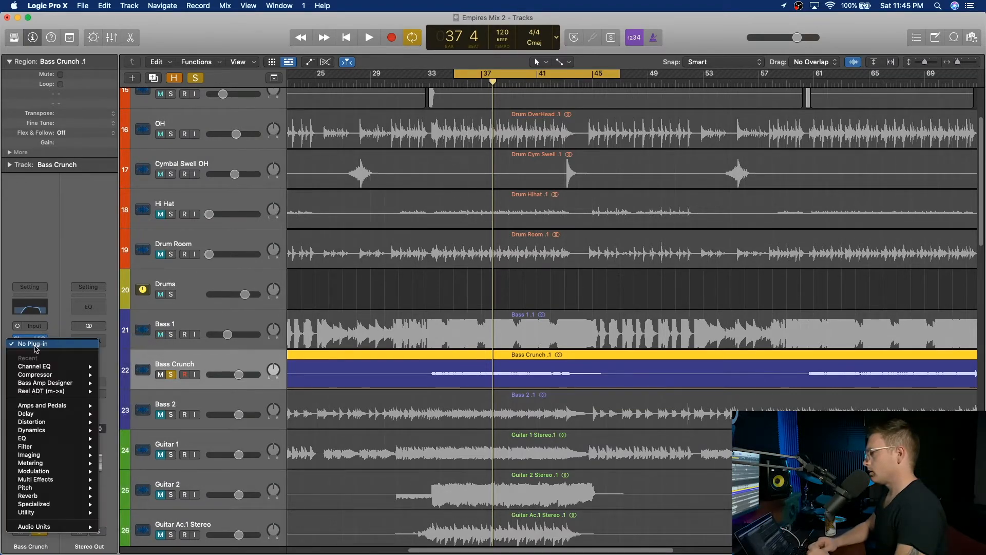
{"action": "mouse_move", "coordinate": [68, 379]}
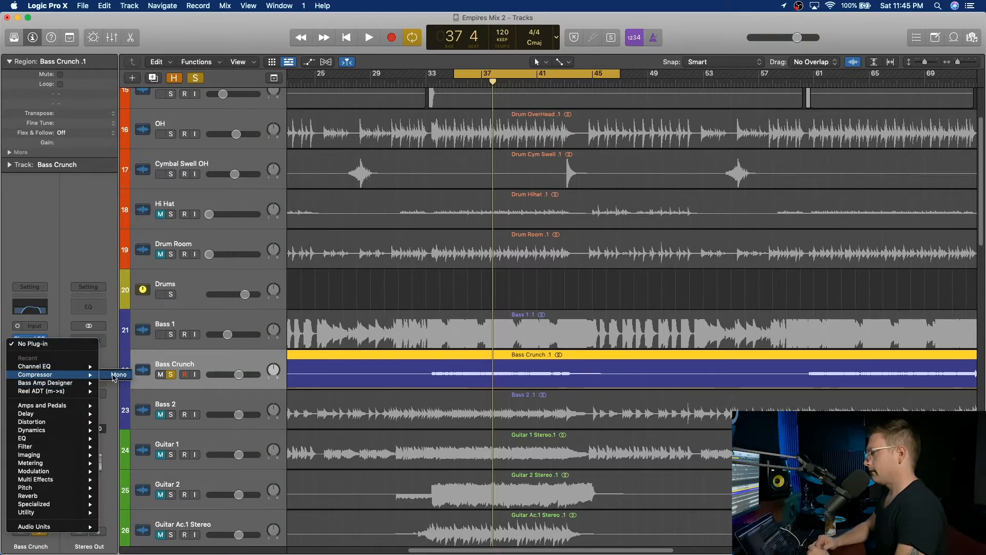
{"action": "left_click", "coordinate": [117, 374]}
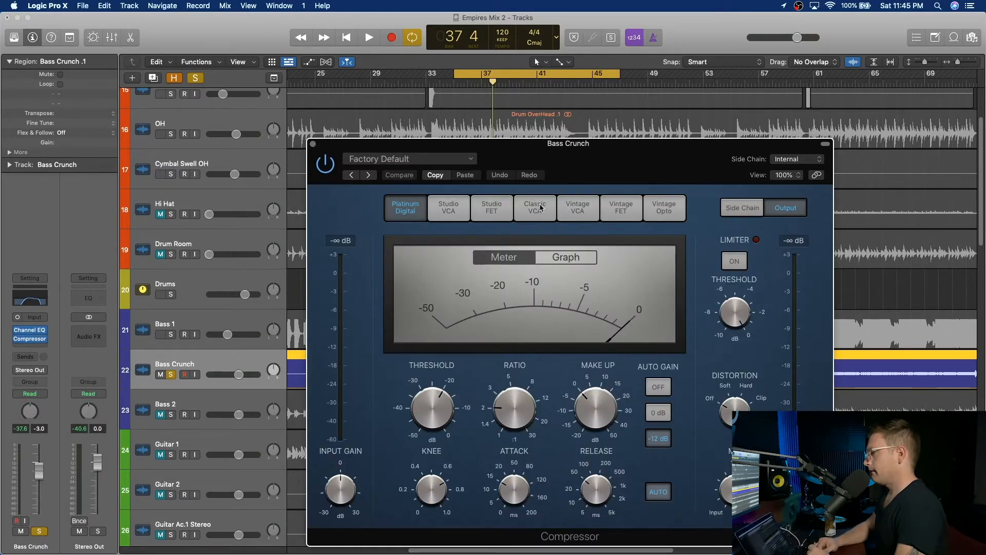
{"action": "left_click", "coordinate": [664, 208]}
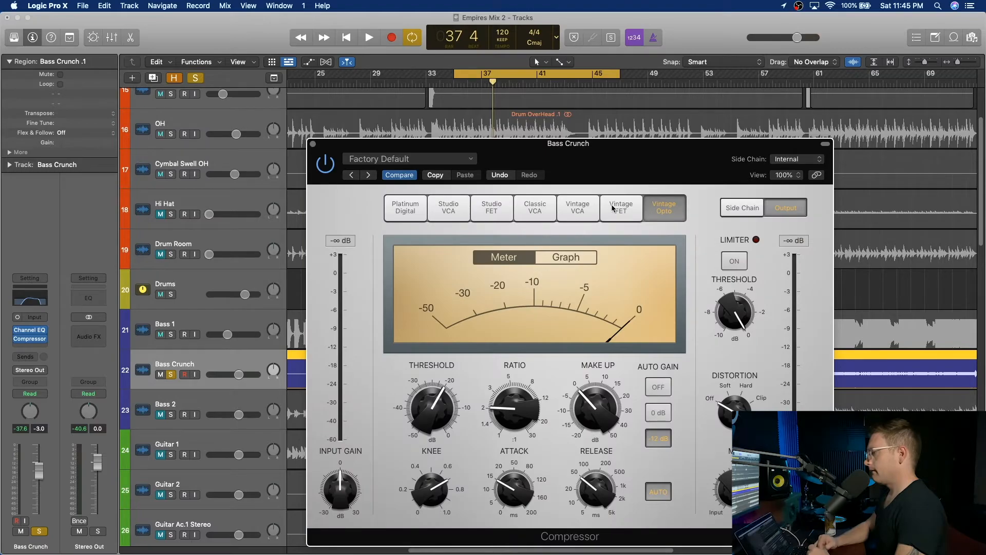
{"action": "left_click", "coordinate": [621, 208]}
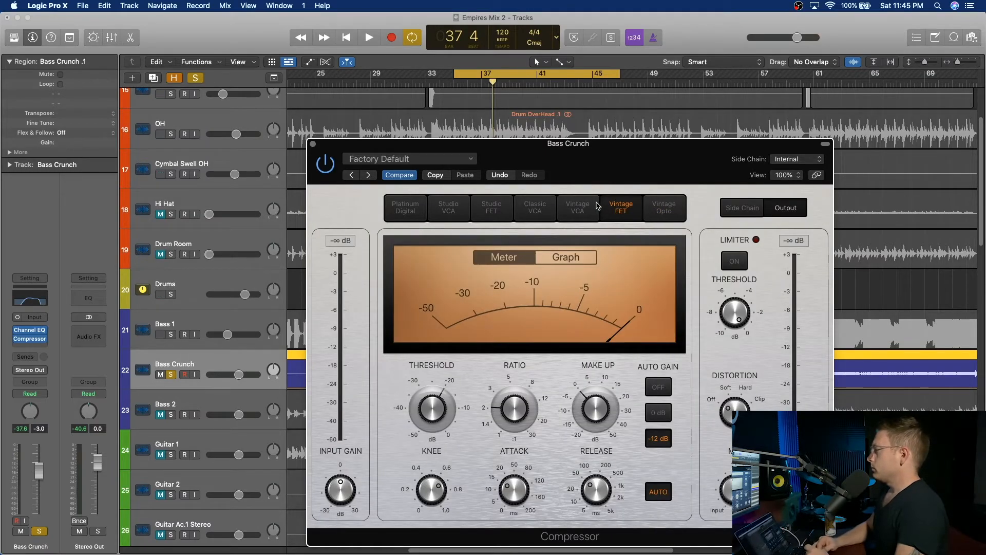
{"action": "left_click", "coordinate": [662, 208]}
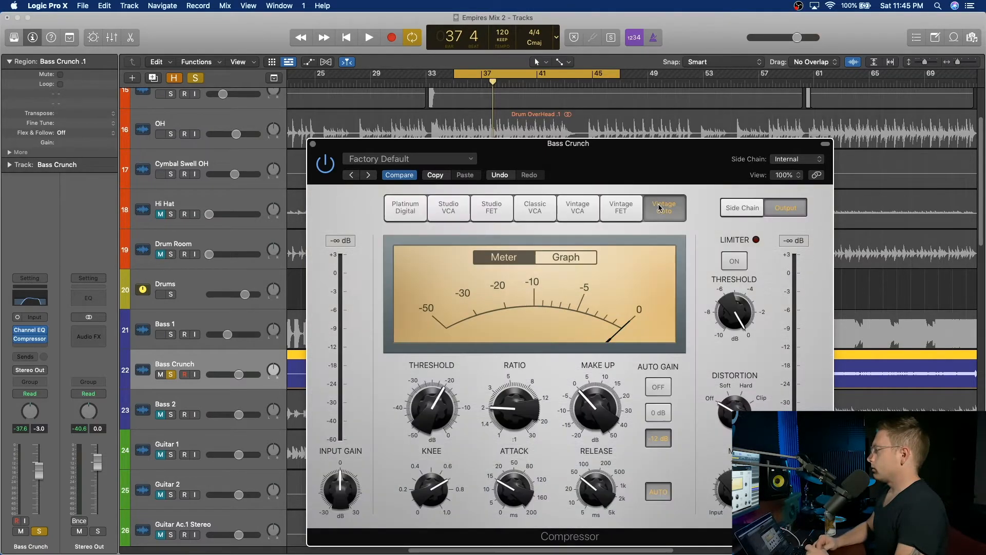
{"action": "left_click", "coordinate": [627, 214]}
{"action": "left_click", "coordinate": [501, 213]}
- Turn off the Compressor's auto gain and auto release, and set the attack to 2.0 ms and ratio to 3.7:1
{"action": "left_click", "coordinate": [660, 387]}
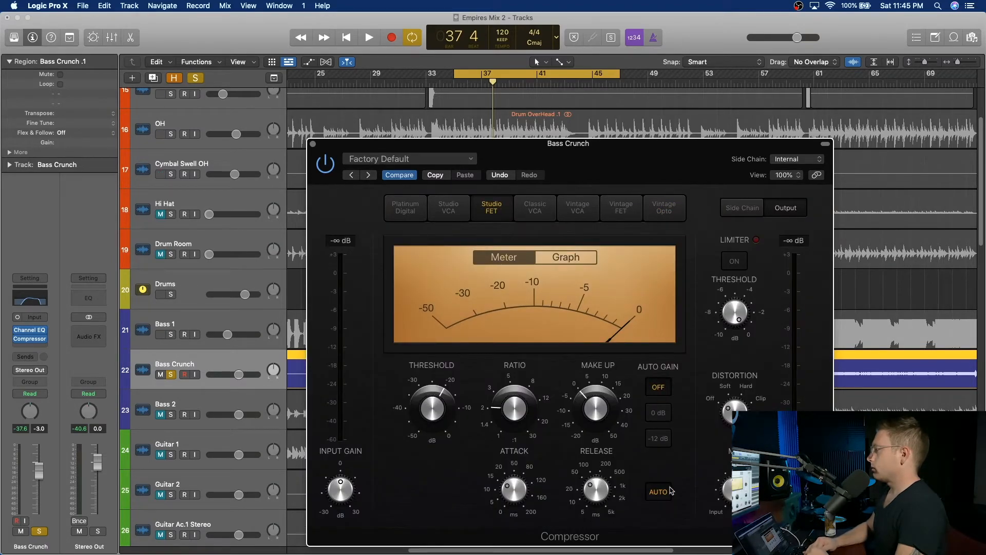
{"action": "left_click_drag", "start_coordinate": [518, 499], "coordinate": [536, 545]}
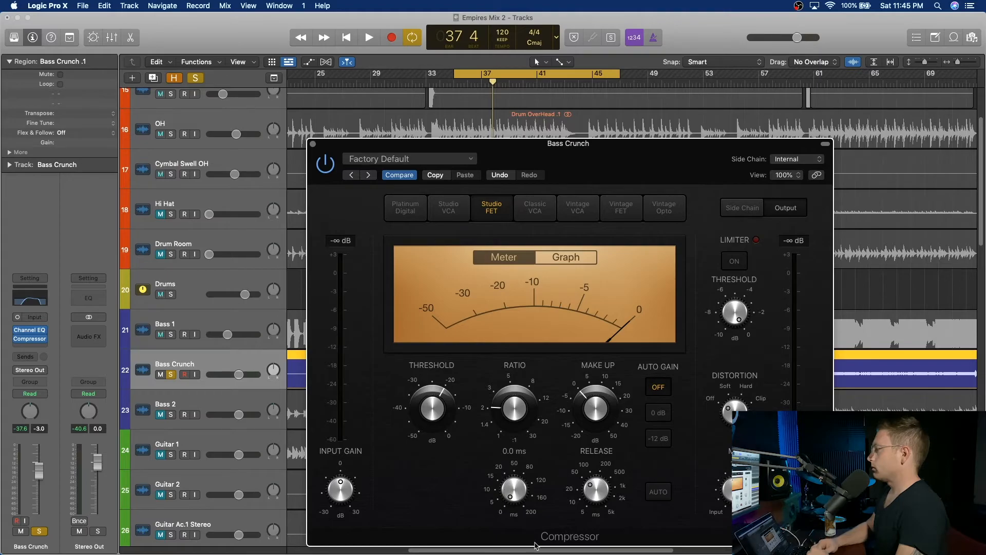
{"action": "left_click_drag", "start_coordinate": [514, 499], "coordinate": [516, 498]}
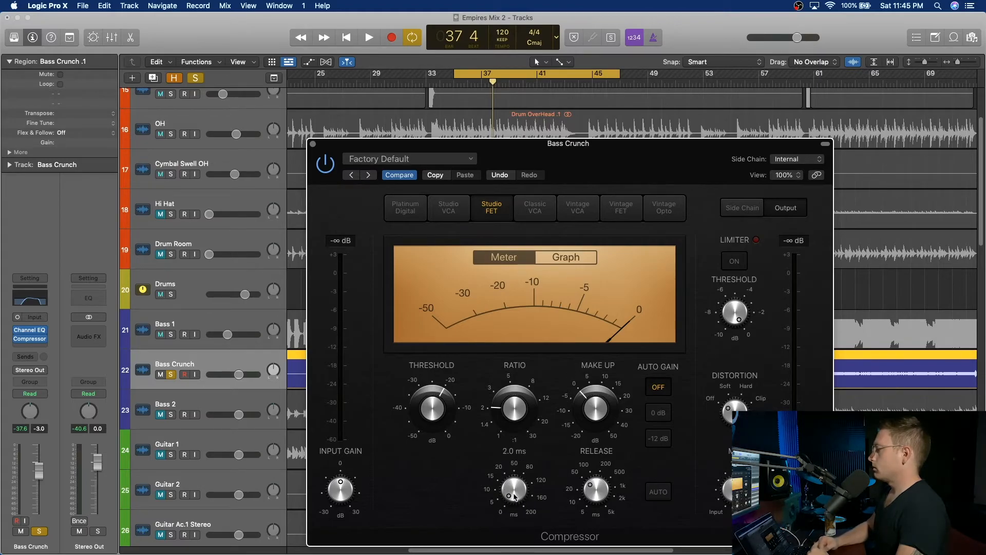
{"action": "left_click_drag", "start_coordinate": [520, 404], "coordinate": [543, 375]}
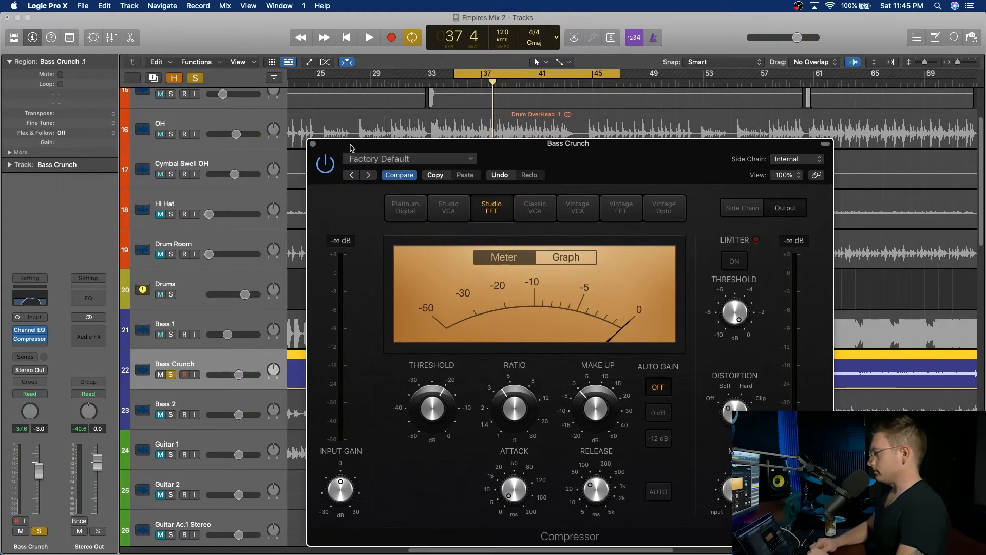
- Lower the Compressor's threshold below -40 dB during playback, listen to the compressed Bass Crunch, and close the Compressor window
{"action": "key", "text": "space"}
{"action": "left_click_drag", "start_coordinate": [432, 407], "coordinate": [448, 487]}
{"action": "key", "text": "space"}
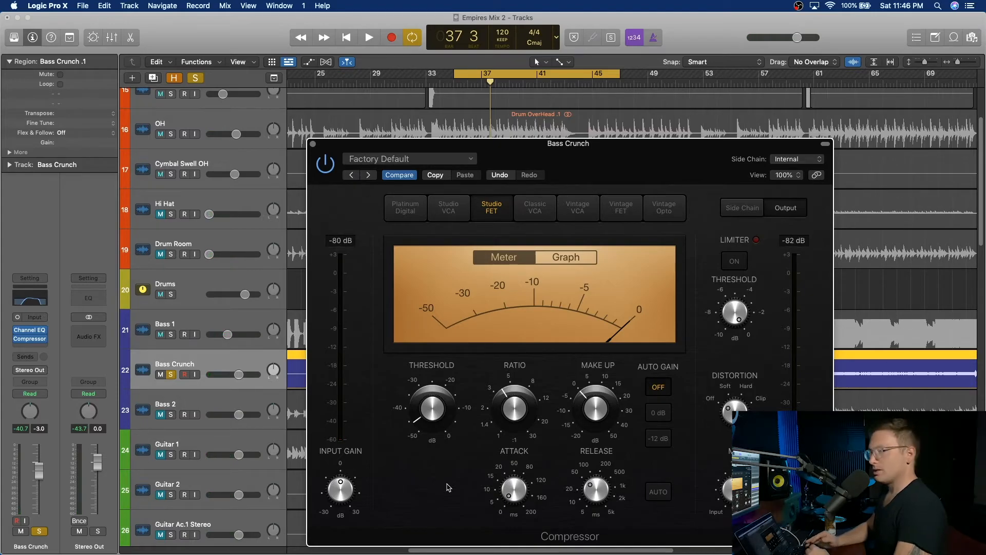
{"action": "mouse_move", "coordinate": [498, 376]}
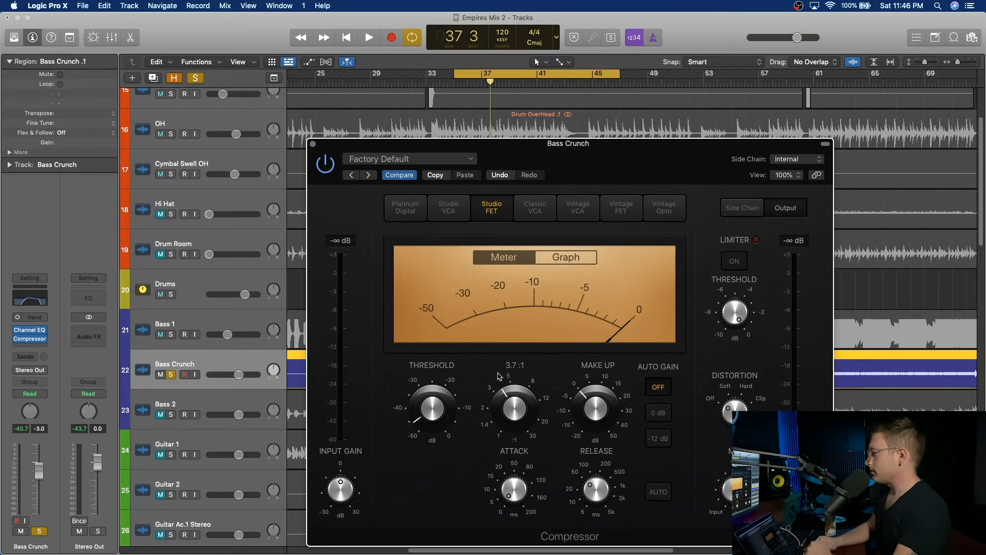
{"action": "key", "text": "space"}
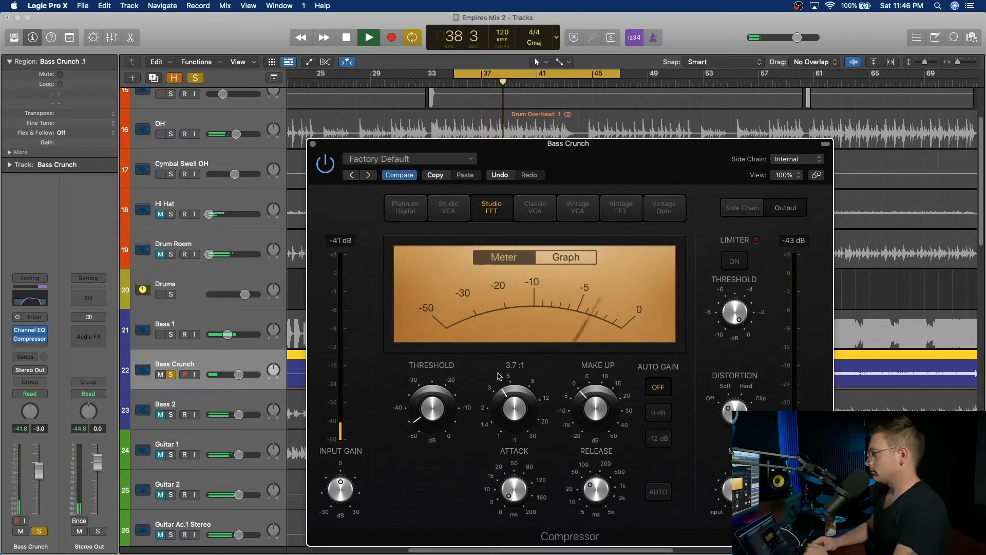
{"action": "key", "text": "space"}
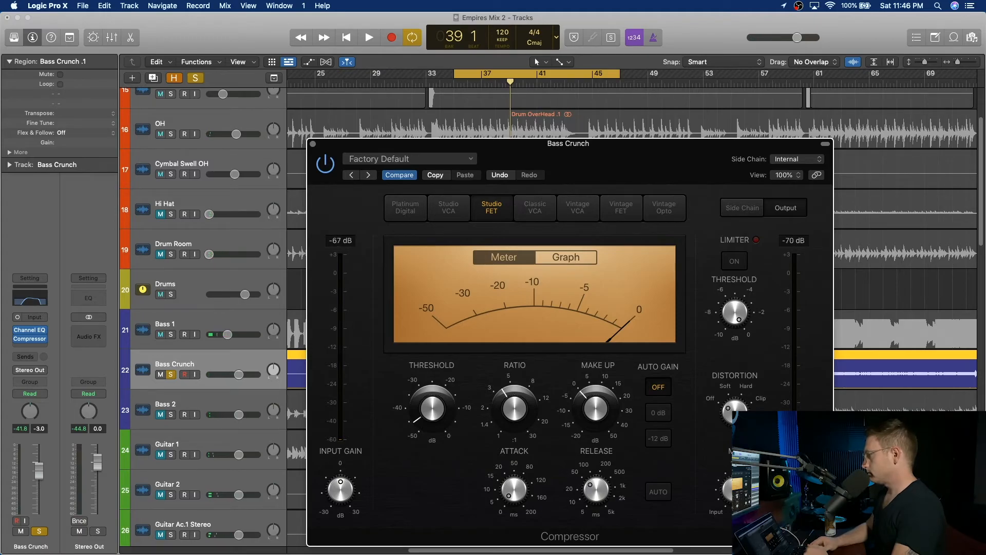
{"action": "left_click", "coordinate": [313, 144]}
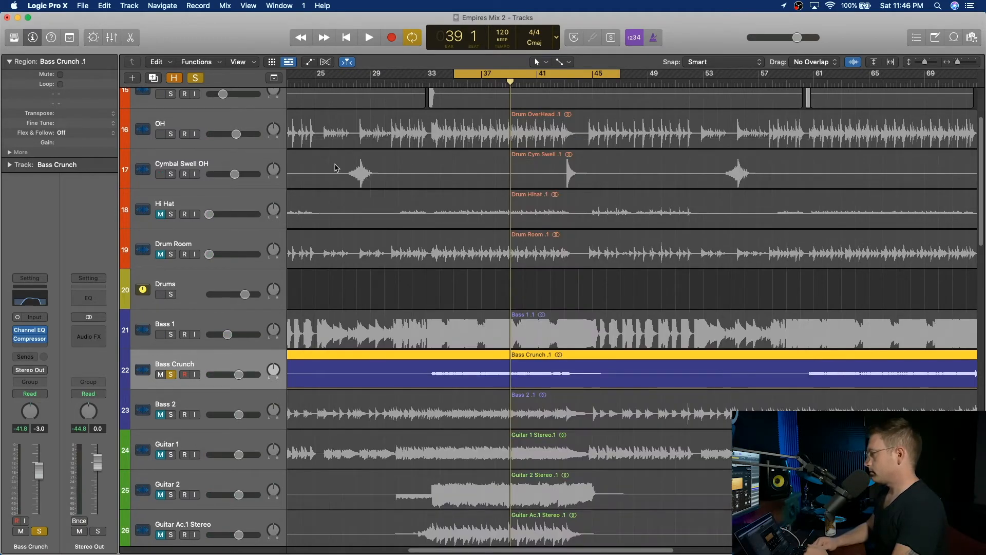
- Unsolo Bass Crunch, pull its volume fully down, and raise it to -4.4 dB while playing it with the drums and Bass 1
{"action": "key", "text": "space"}
{"action": "key", "text": "space"}
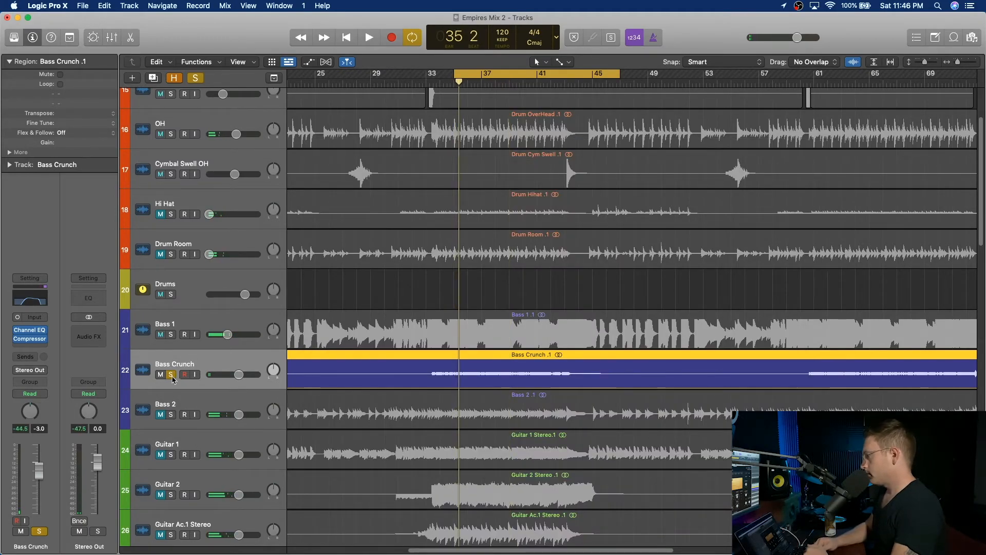
{"action": "left_click", "coordinate": [171, 374]}
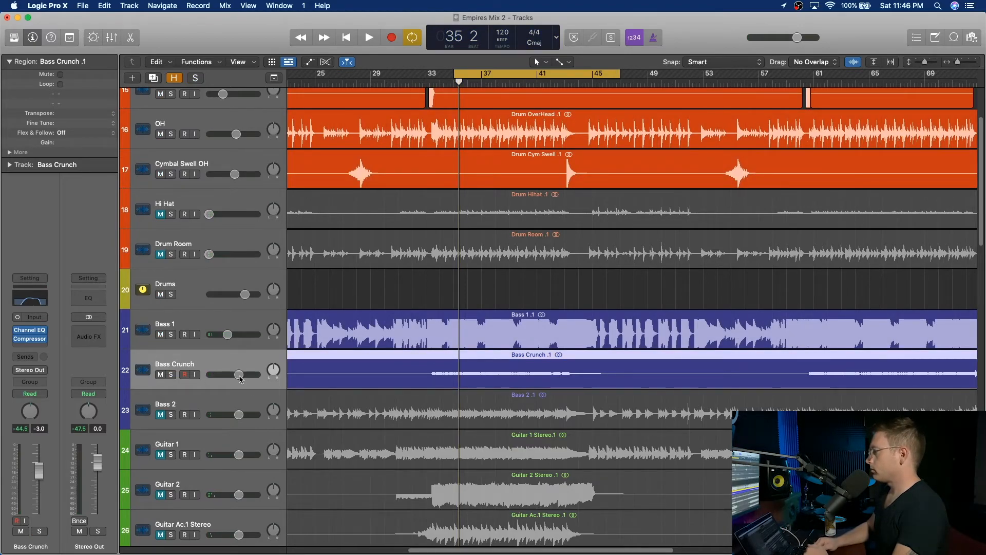
{"action": "left_click_drag", "start_coordinate": [239, 375], "coordinate": [209, 375]}
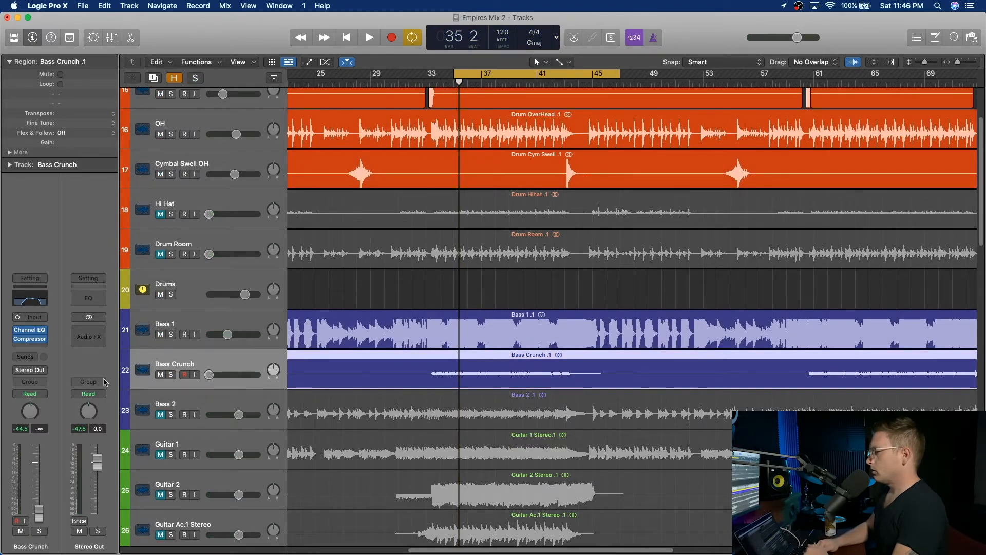
{"action": "key", "text": "space"}
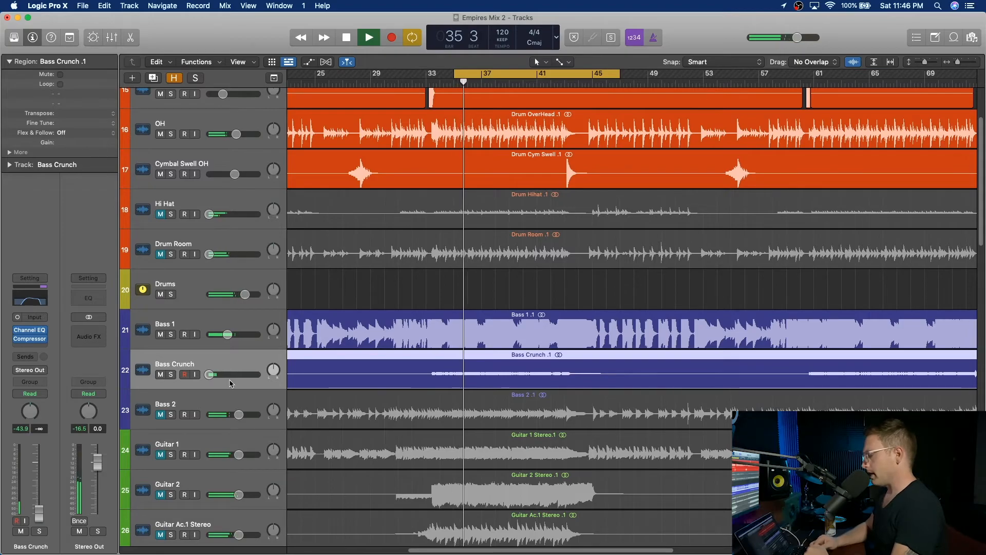
{"action": "left_click_drag", "start_coordinate": [209, 374], "coordinate": [236, 374]}
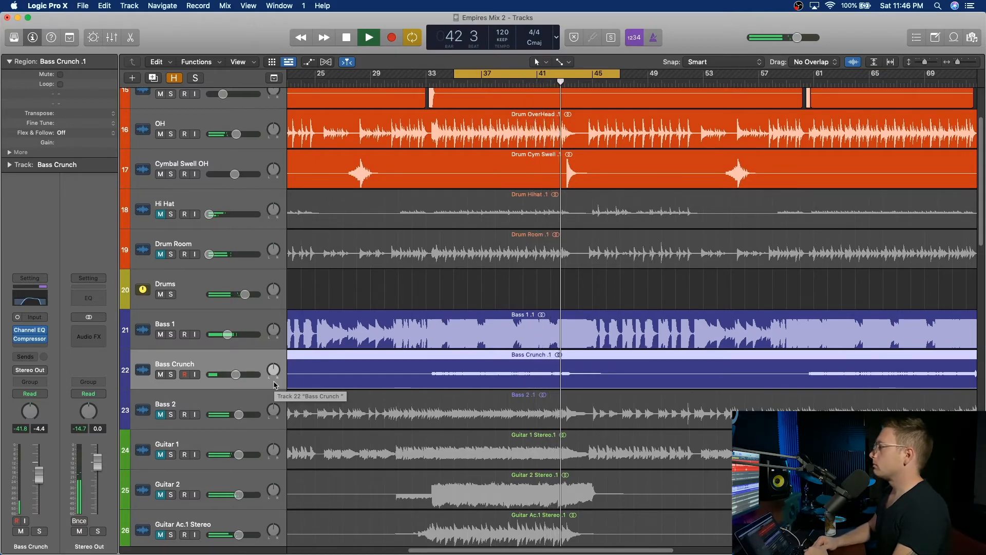
{"action": "key", "text": "space"}
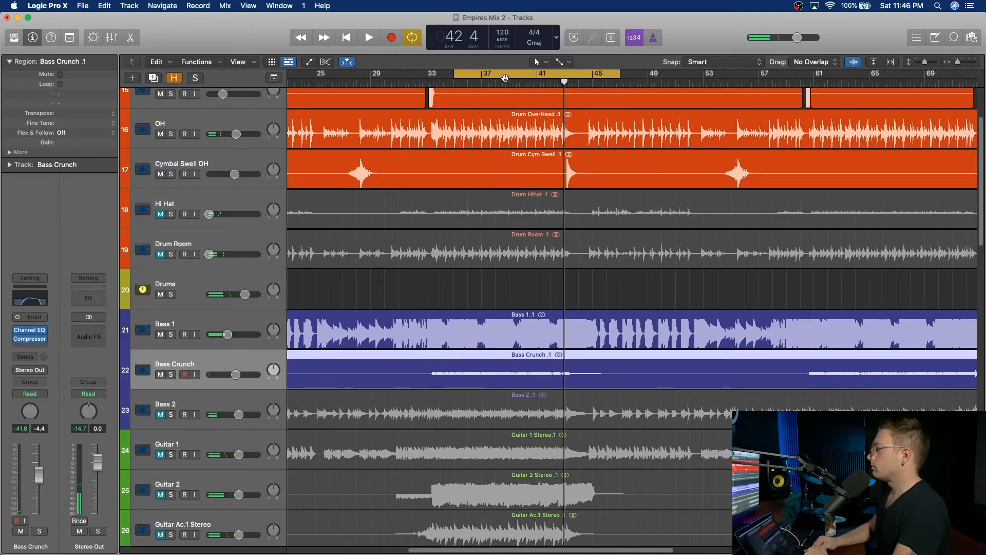